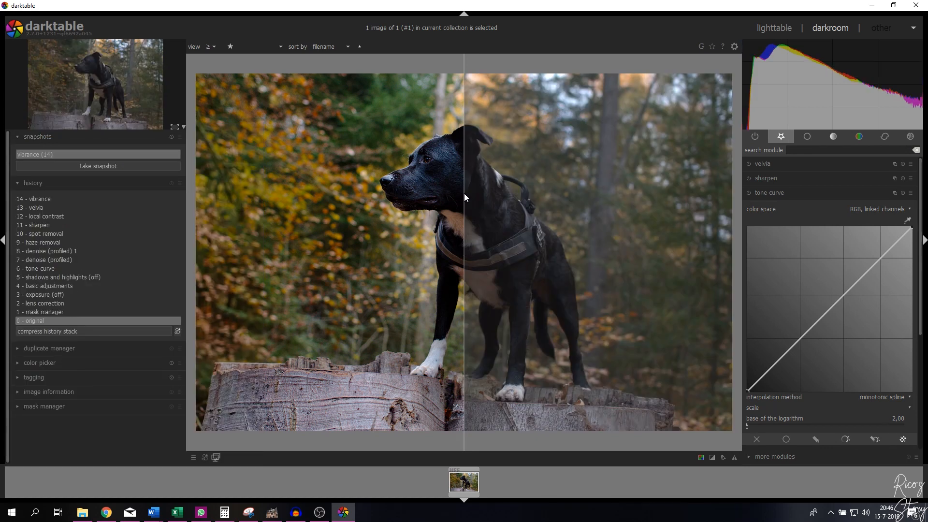
# Compare the original with the vibrance snapshot, then compress the history stack at the original state and hide the snapshot
pyautogui.moveTo(462, 194); pyautogui.dragTo(631, 213)
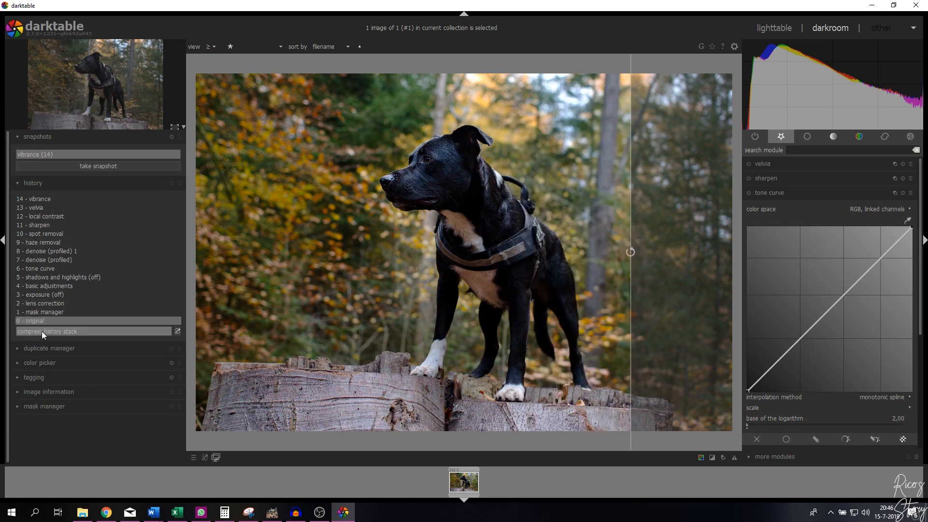
pyautogui.click(35, 421)
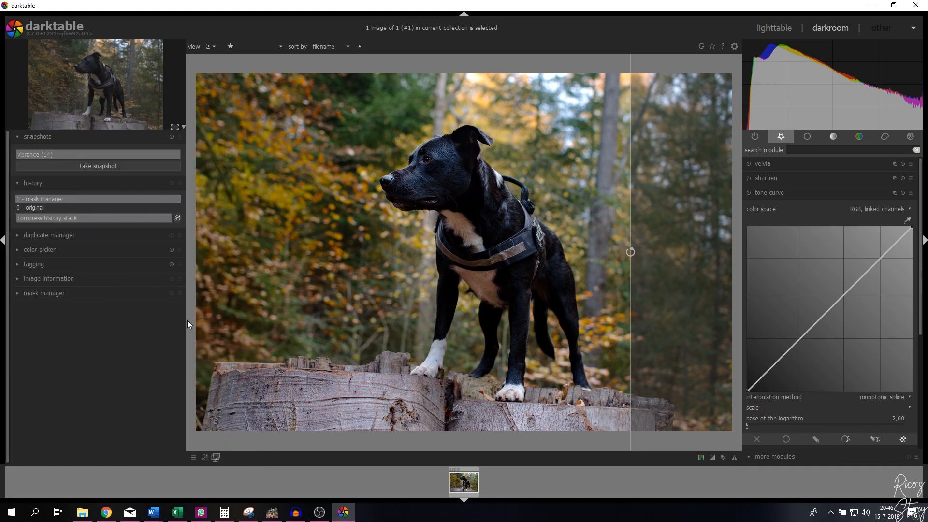
pyautogui.click(61, 154)
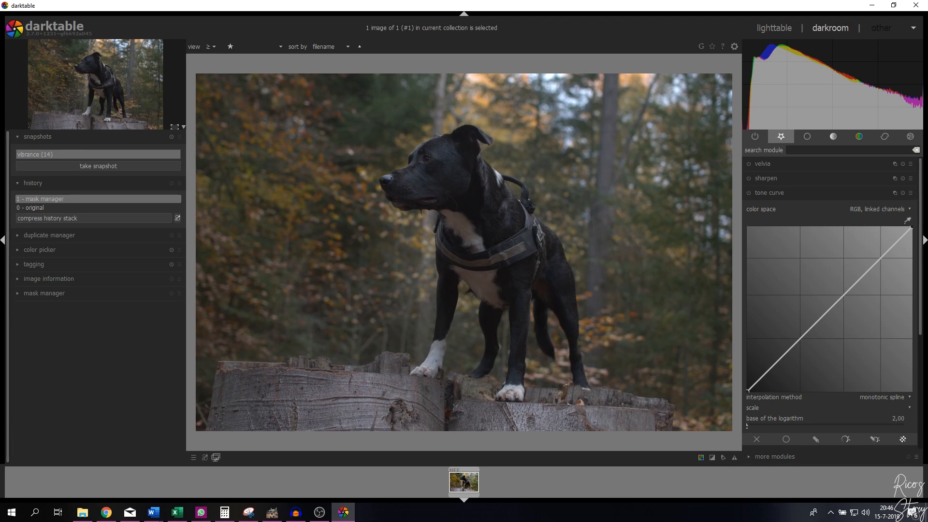
# Collapse the tone curve module and add the basic adjustments module to the favourites
pyautogui.click(786, 193)
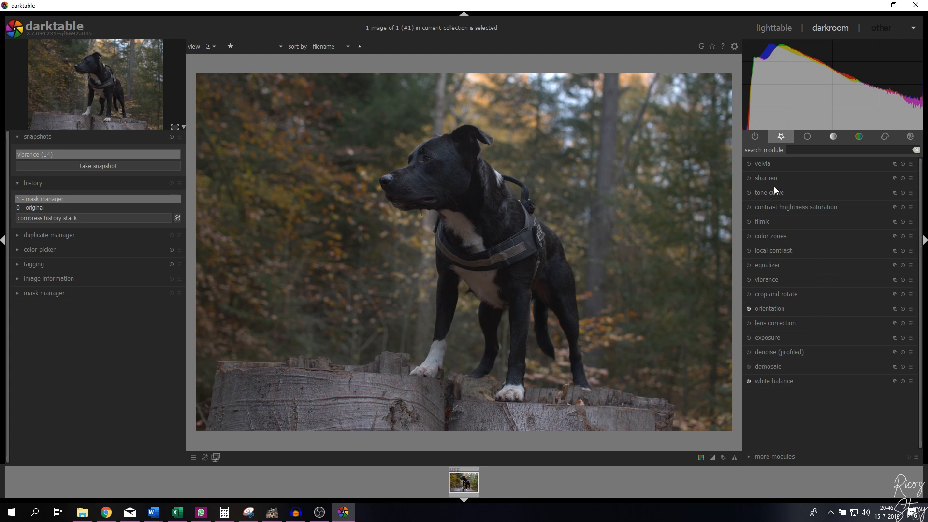
pyautogui.click(773, 459)
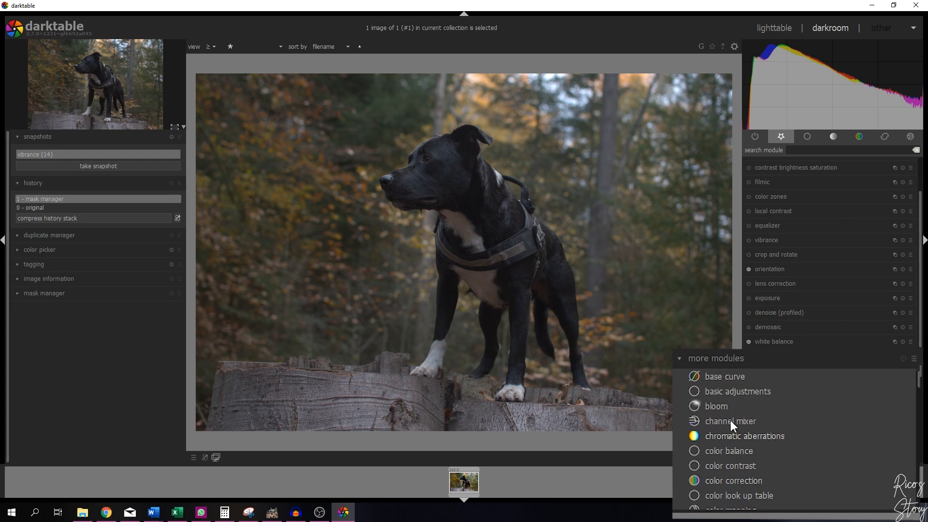
pyautogui.click(730, 395)
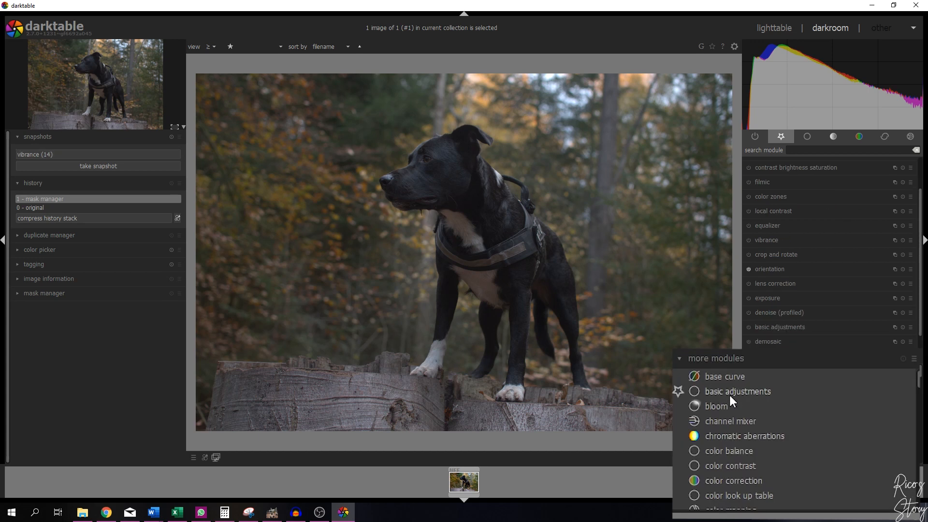
pyautogui.click(780, 356)
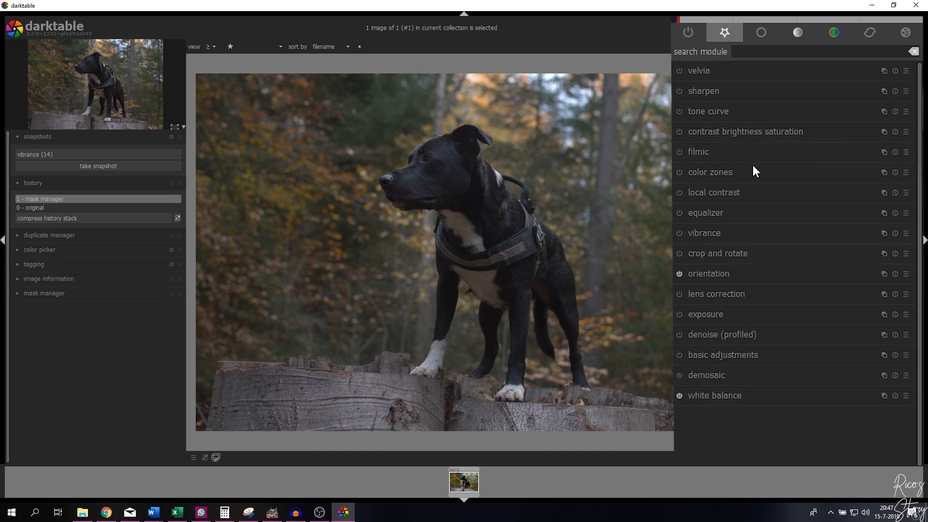
# Enable the basic adjustments module and set its black level correction to 0.0030
pyautogui.click(726, 355)
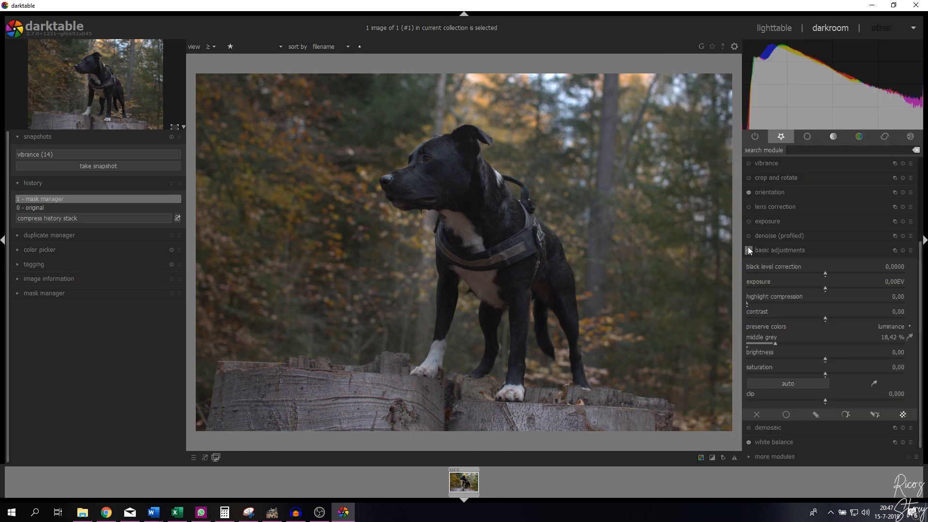
pyautogui.click(748, 249)
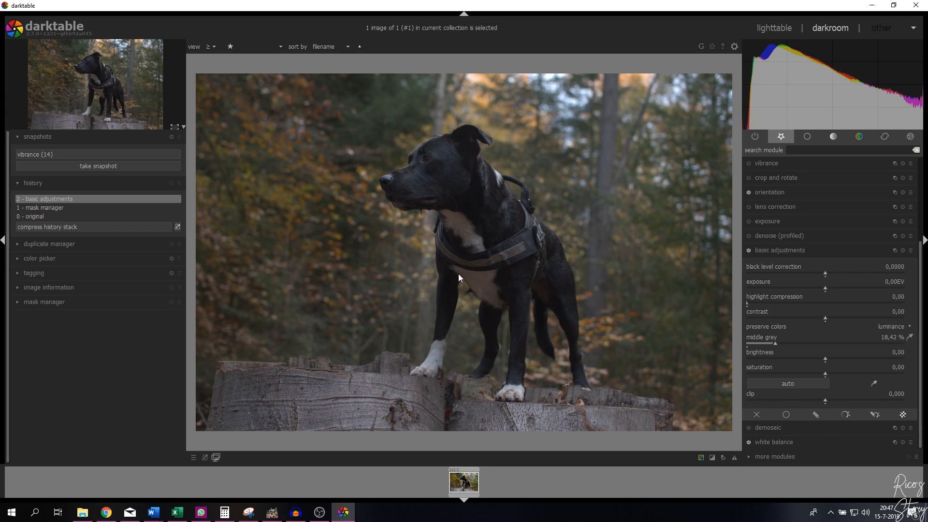
pyautogui.click(826, 273)
pyautogui.moveTo(825, 272); pyautogui.dragTo(828, 273)
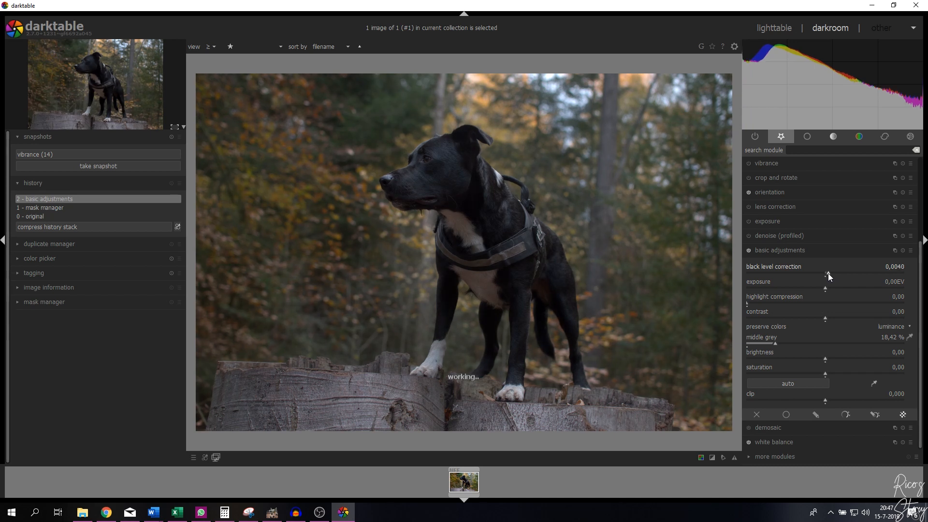
pyautogui.scroll(2, 837, 270)
pyautogui.scroll(-1, 836, 269)
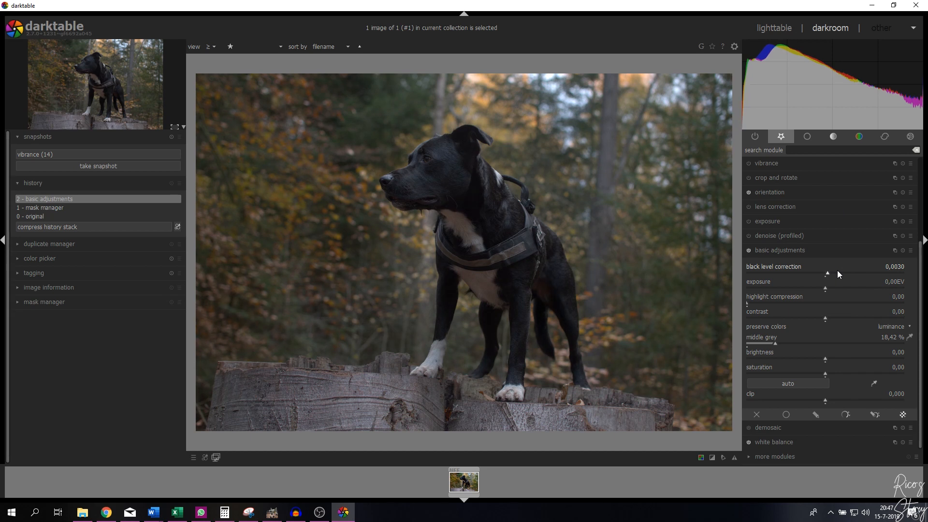
# Set the basic adjustments exposure to 0.5 EV and raise highlight compression to 100
pyautogui.rightClick(891, 283)
pyautogui.write('0.5')
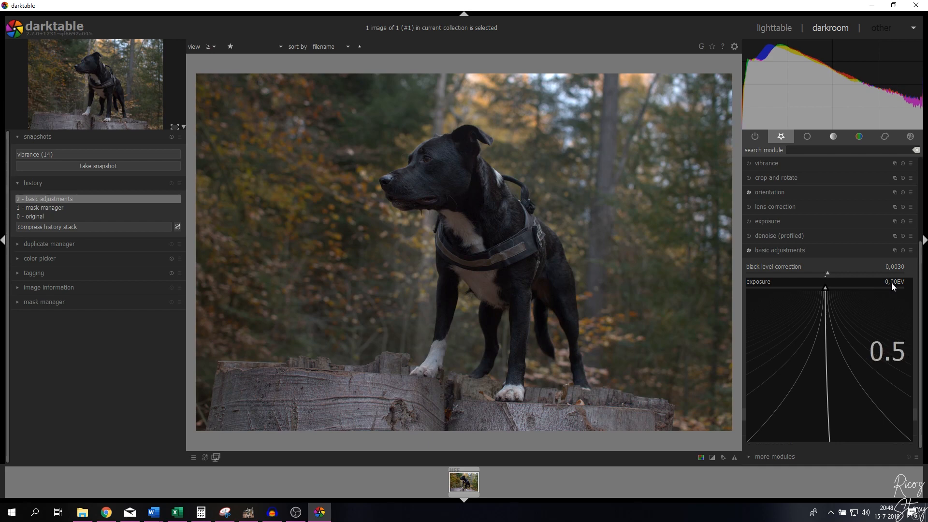
pyautogui.press('Return')
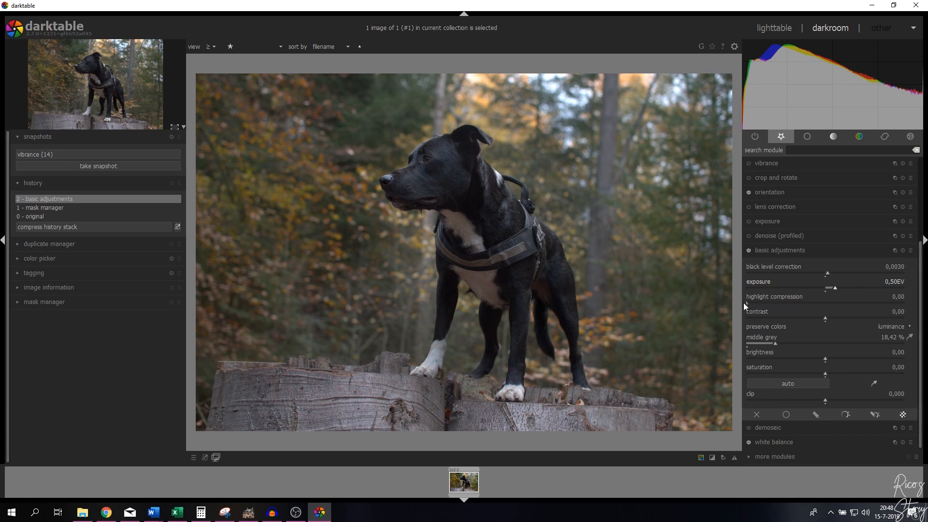
pyautogui.moveTo(813, 305); pyautogui.dragTo(904, 303)
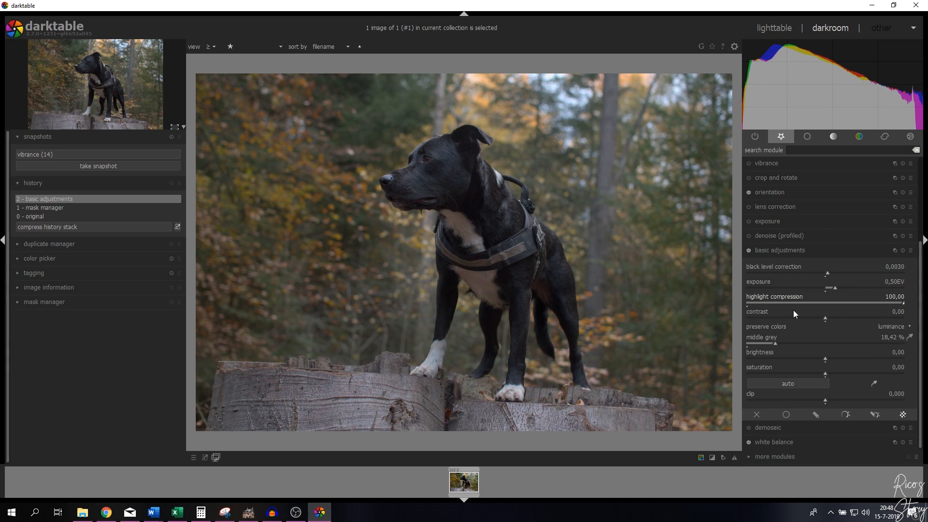
# Set the contrast in basic adjustments to 0.2
pyautogui.rightClick(897, 312)
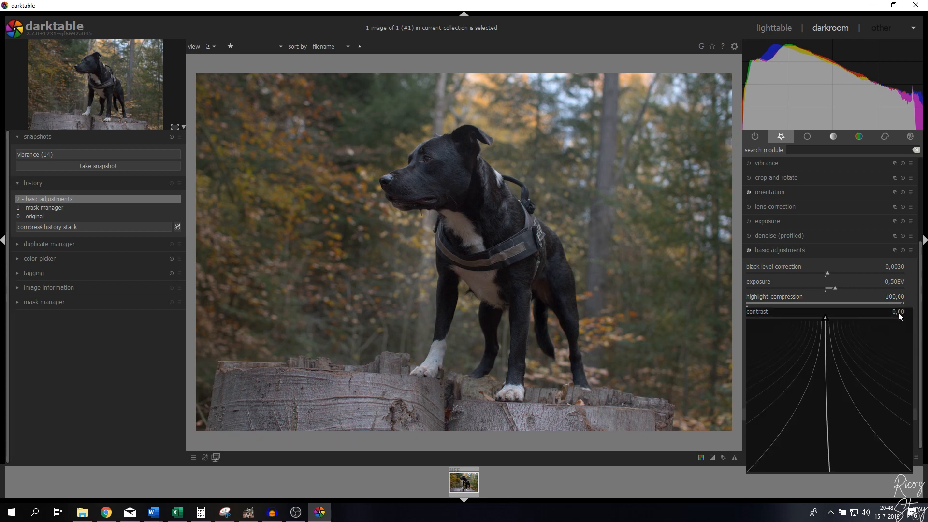
pyautogui.write('0.2')
pyautogui.press('Return')
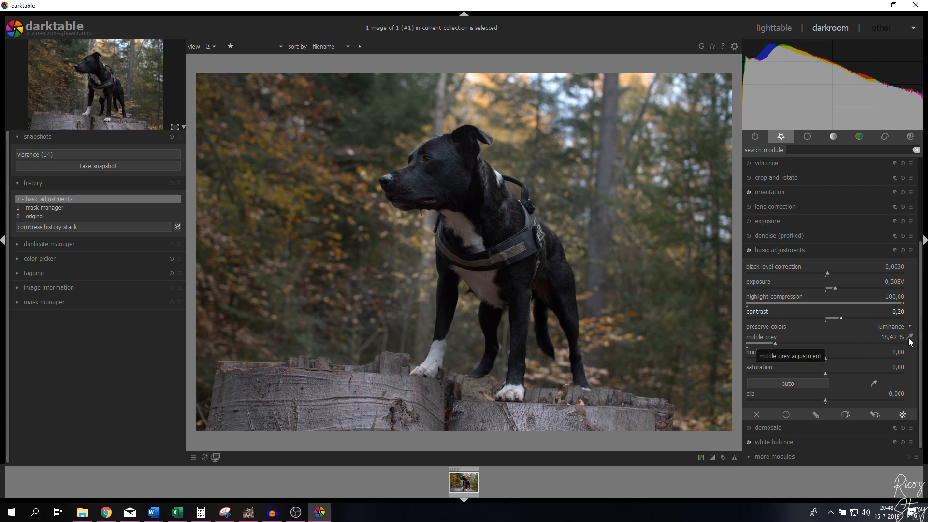
# Try high and low extremes of middle grey in basic adjustments, then set it to about 10.75 %
pyautogui.moveTo(774, 343); pyautogui.dragTo(902, 346)
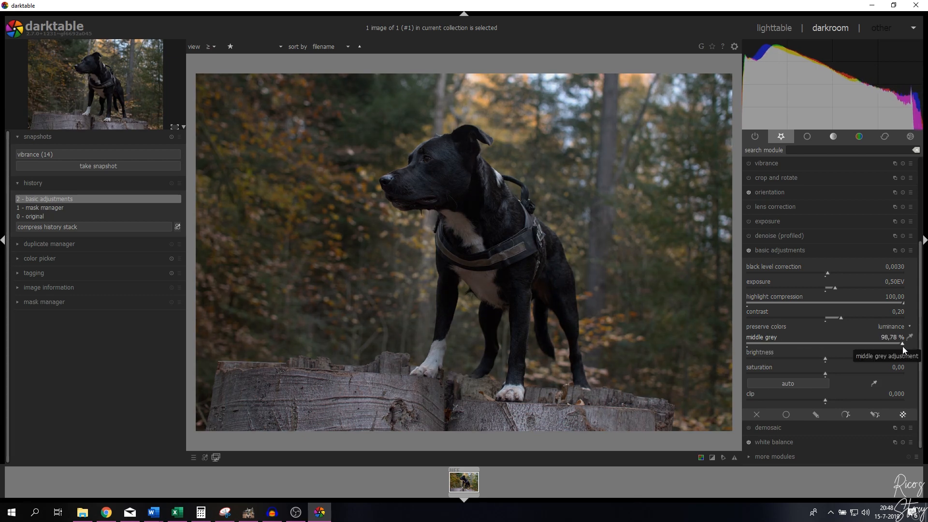
pyautogui.moveTo(900, 345); pyautogui.dragTo(738, 344)
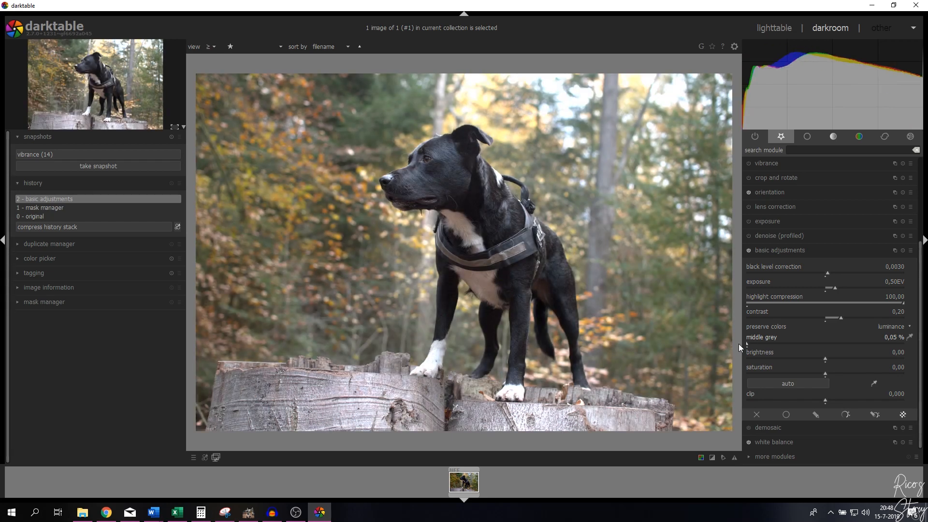
pyautogui.click(767, 348)
pyautogui.moveTo(766, 348); pyautogui.dragTo(763, 349)
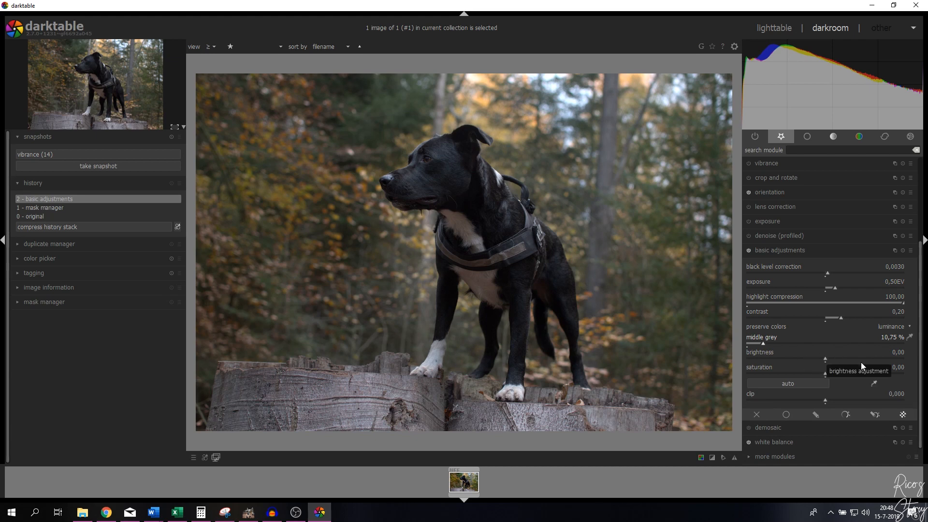
# Set the saturation in basic adjustments to 0.2
pyautogui.rightClick(901, 368)
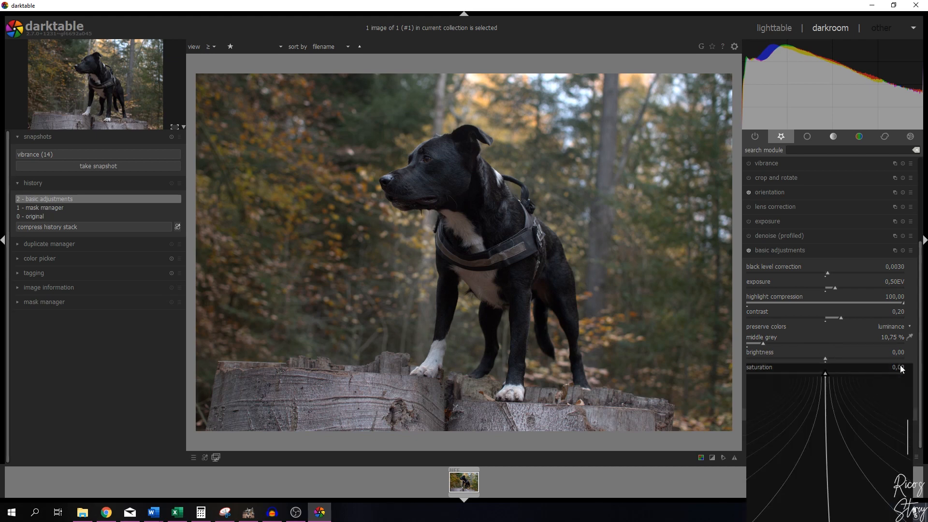
pyautogui.click(627, 110)
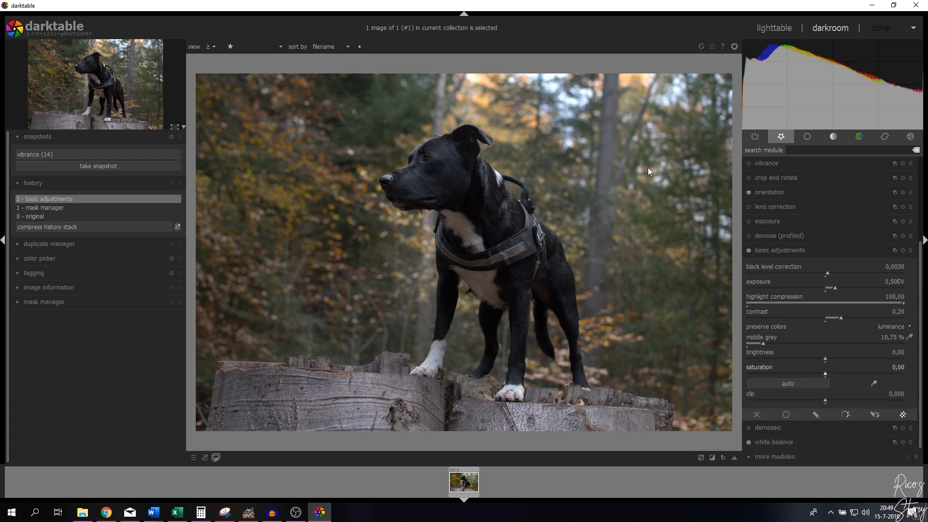
pyautogui.rightClick(898, 365)
pyautogui.write('0.2')
pyautogui.press('Return')
# Switch basic adjustments off and back on to compare the photo before and after, then collapse the module
pyautogui.click(749, 250)
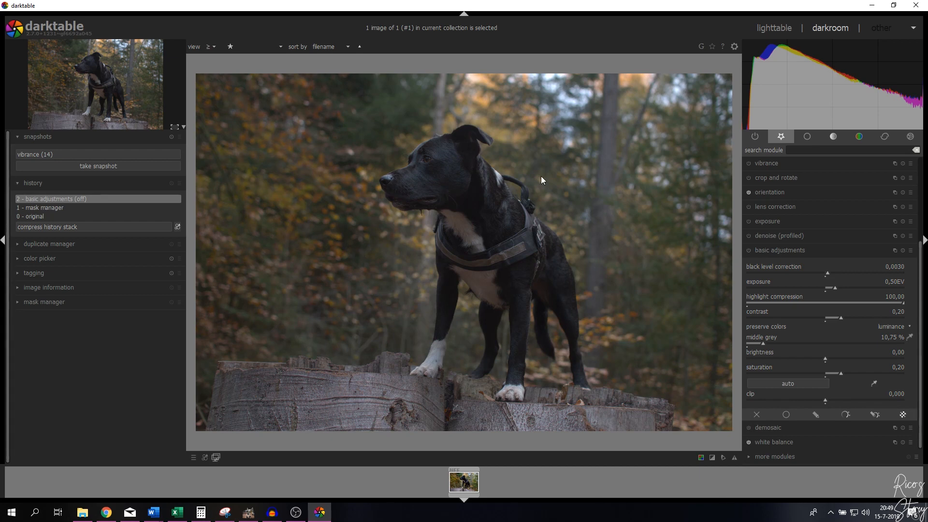
pyautogui.click(749, 249)
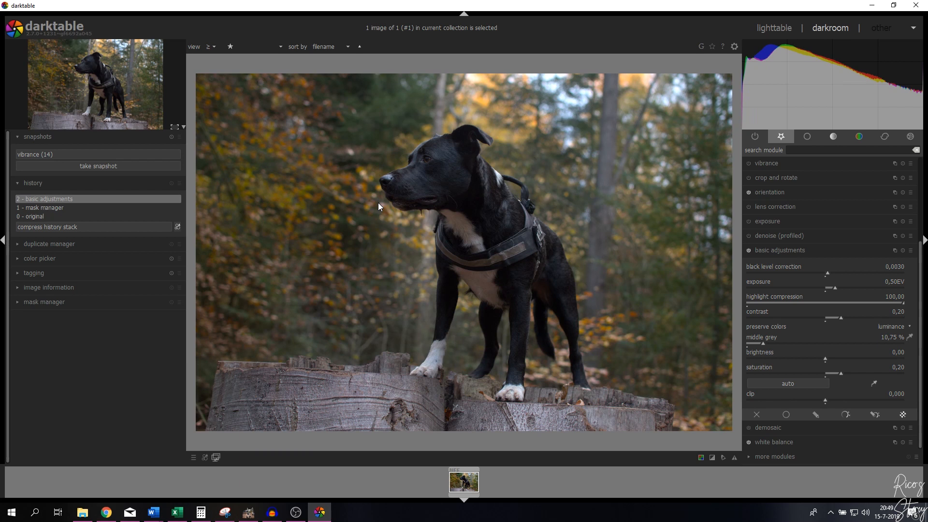
pyautogui.click(777, 250)
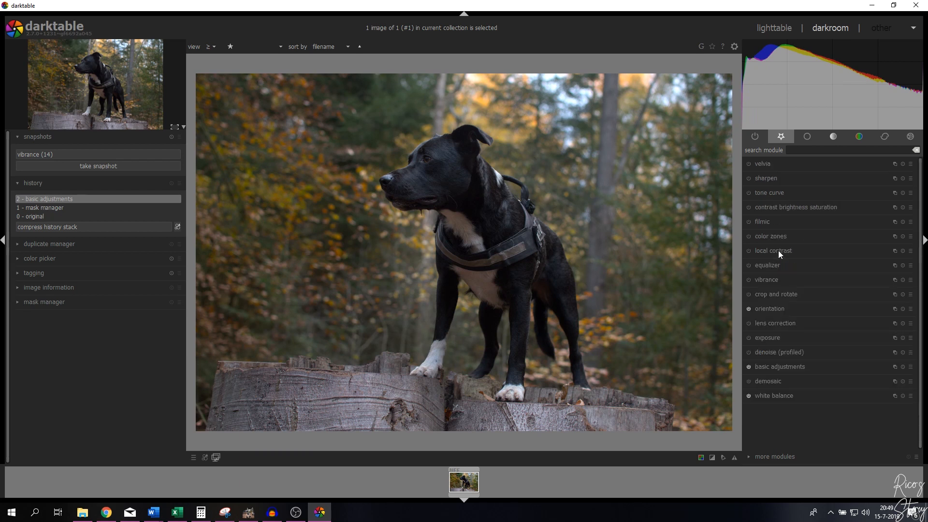
# Shape the tone curve into a gentle S by lowering a point in the shadows and raising one in the midtones
pyautogui.click(771, 193)
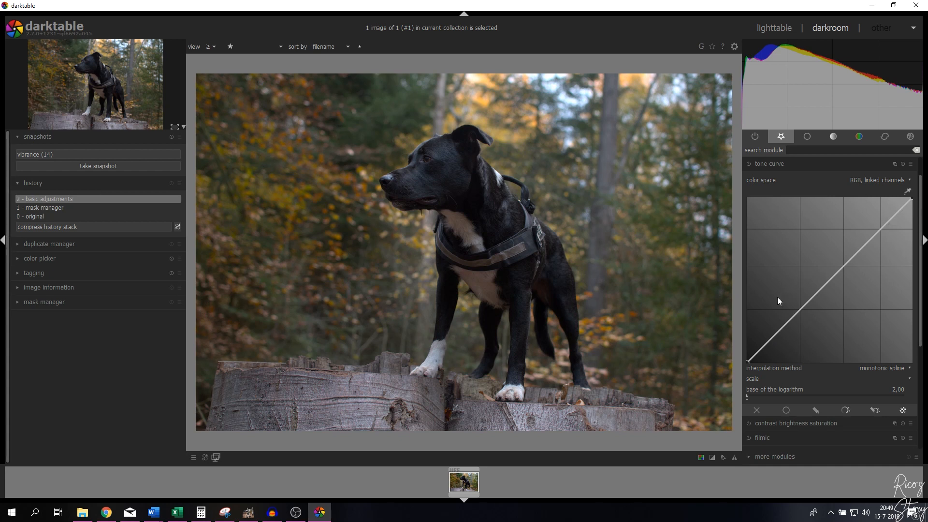
pyautogui.moveTo(769, 339); pyautogui.dragTo(772, 344)
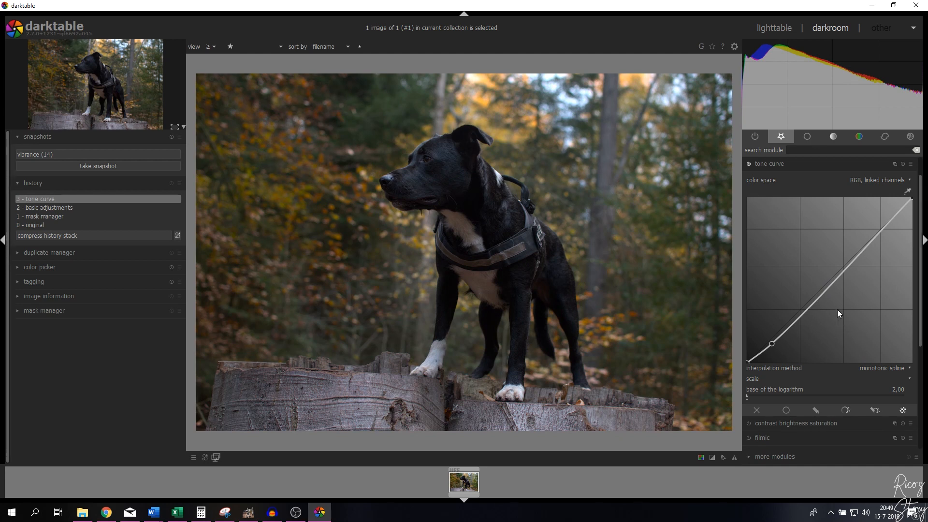
pyautogui.moveTo(831, 285)
pyautogui.mouseDown()
pyautogui.moveTo(822, 266)
pyautogui.moveTo(825, 276)
pyautogui.mouseUp()
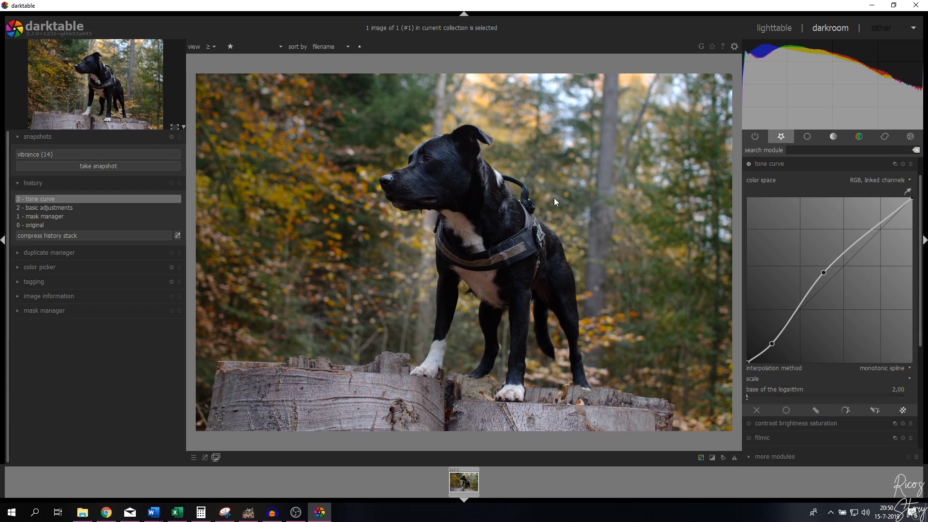
# Compare the current edit with the vibrance snapshot by sweeping the split line across the photo, then hide the snapshot
pyautogui.click(59, 158)
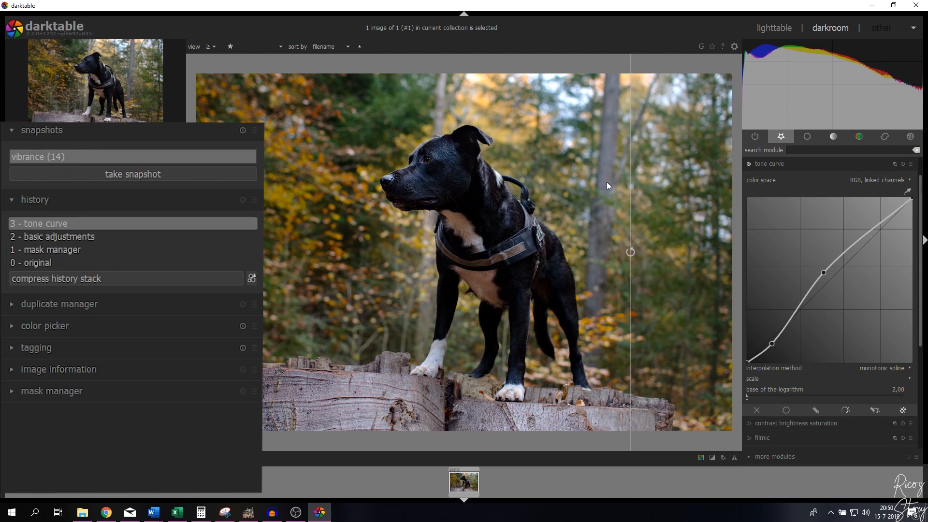
pyautogui.moveTo(629, 182); pyautogui.dragTo(608, 200)
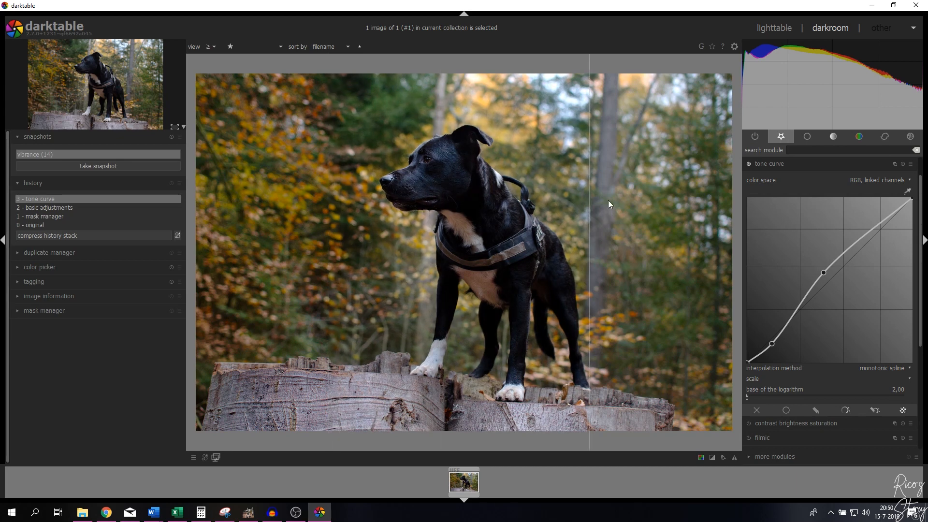
pyautogui.moveTo(500, 196); pyautogui.dragTo(370, 194)
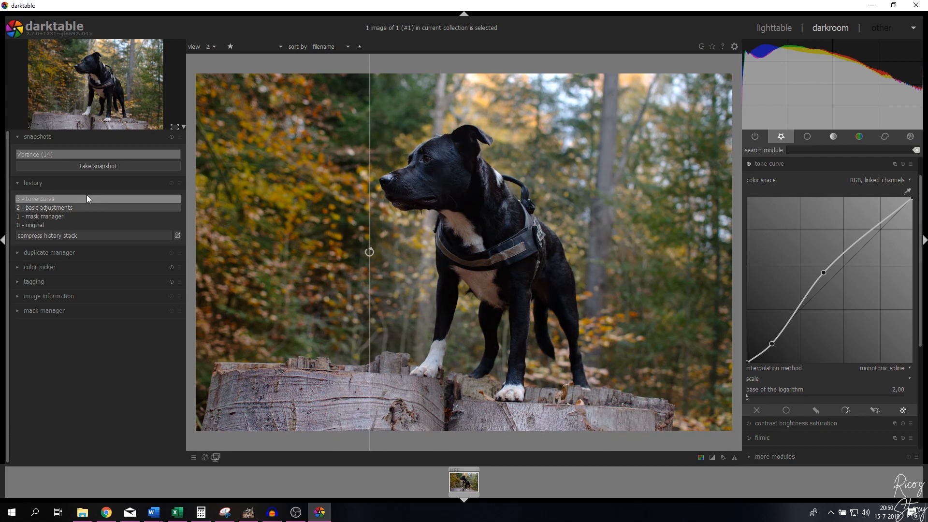
pyautogui.click(40, 154)
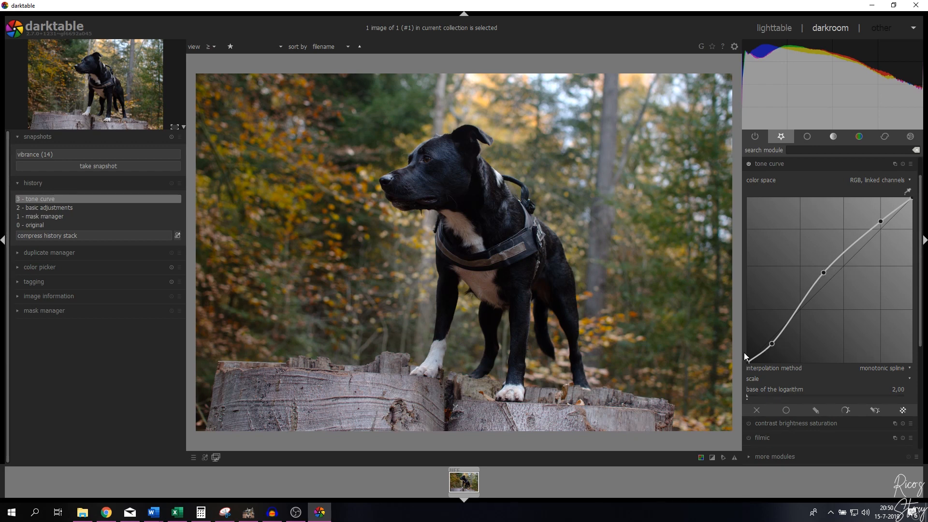
# Collapse the tone curve module and examine the dog's head up close at about 67 % zoom
pyautogui.click(775, 165)
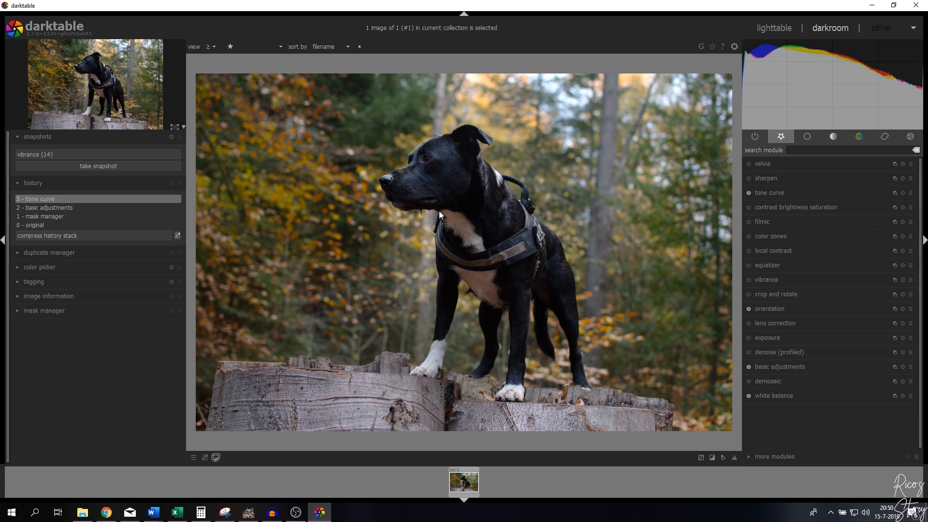
pyautogui.scroll(4, 439, 211)
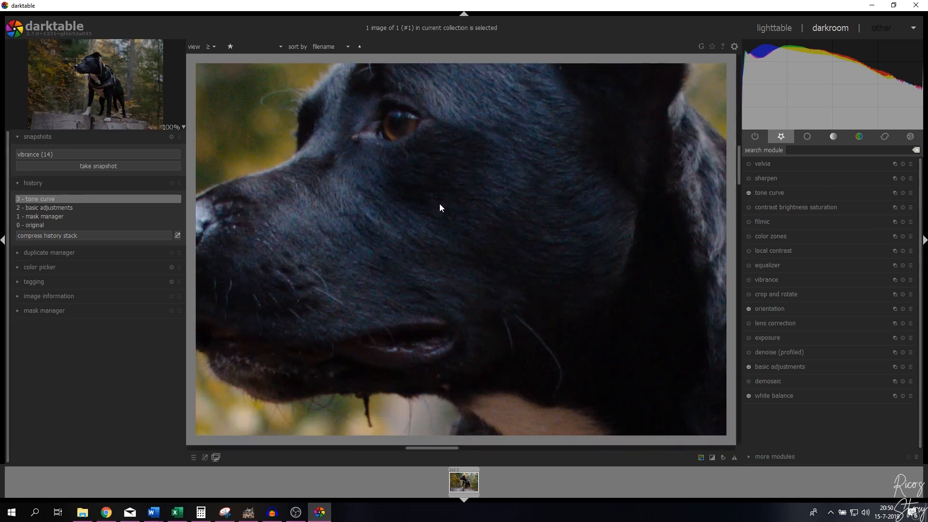
pyautogui.scroll(-2, 439, 205)
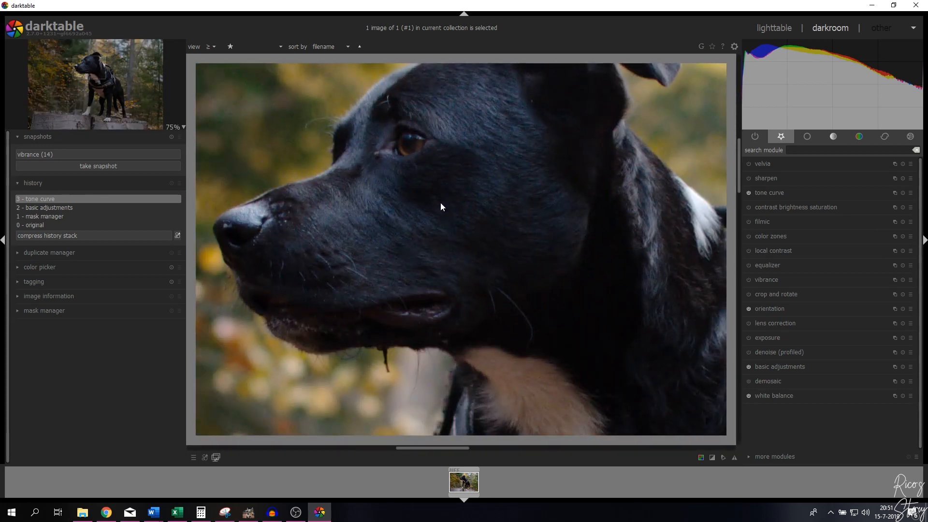
pyautogui.scroll(-1, 440, 206)
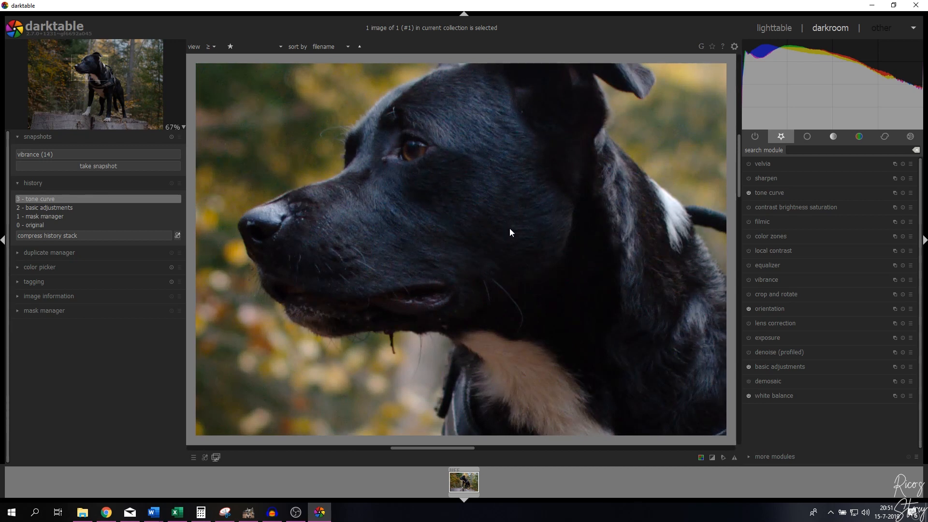
# Turn on sharpening while viewing the dog's head up close, setting the radius to 5 and the amount to 1
pyautogui.moveTo(100, 70); pyautogui.dragTo(89, 66)
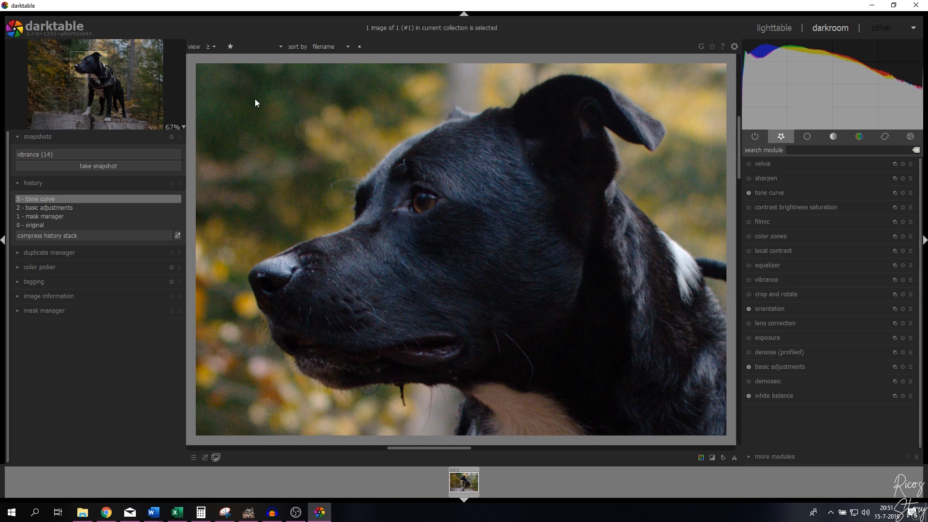
pyautogui.click(772, 178)
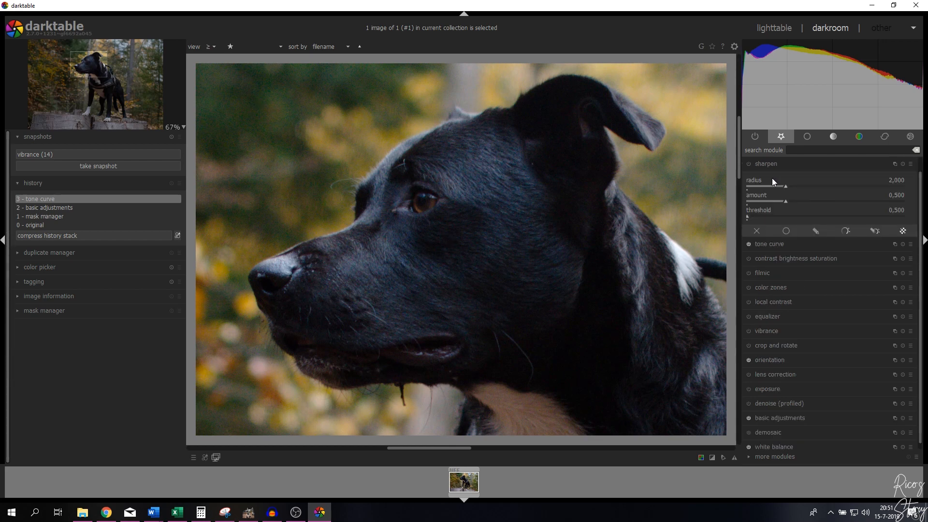
pyautogui.click(748, 164)
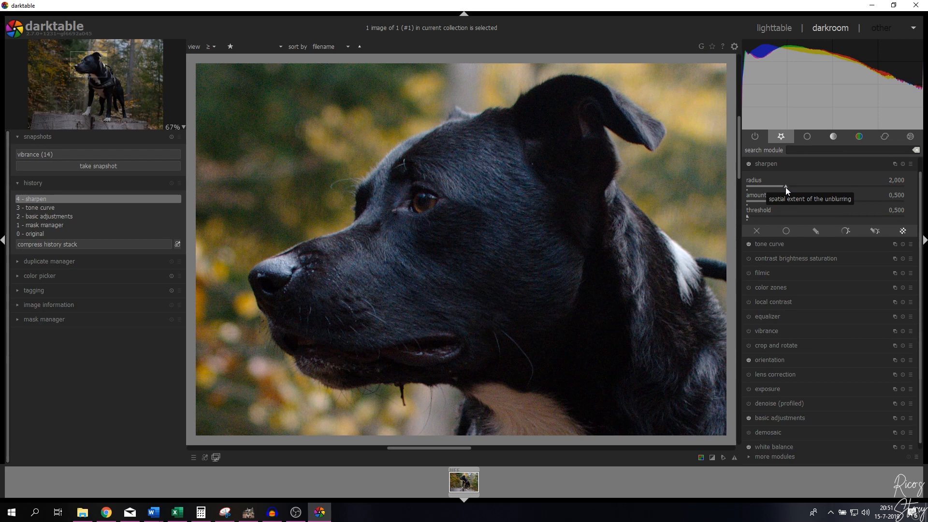
pyautogui.moveTo(785, 187); pyautogui.dragTo(819, 187)
pyautogui.rightClick(895, 183)
pyautogui.write('5')
pyautogui.press('Return')
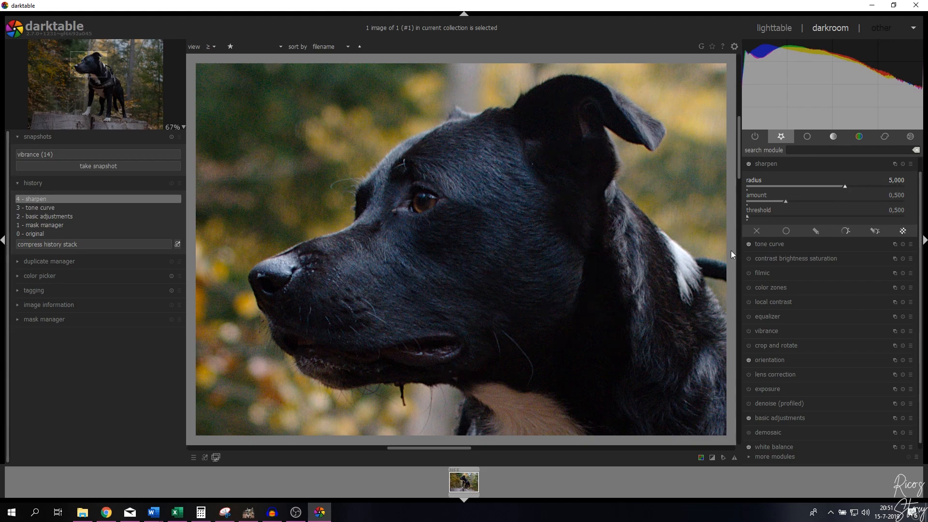
pyautogui.rightClick(892, 196)
pyautogui.write('1')
pyautogui.press('Return')
# Compare the photo with and without sharpening, first close up on the dog's head and then fitted to the screen
pyautogui.click(748, 164)
pyautogui.click(748, 164)
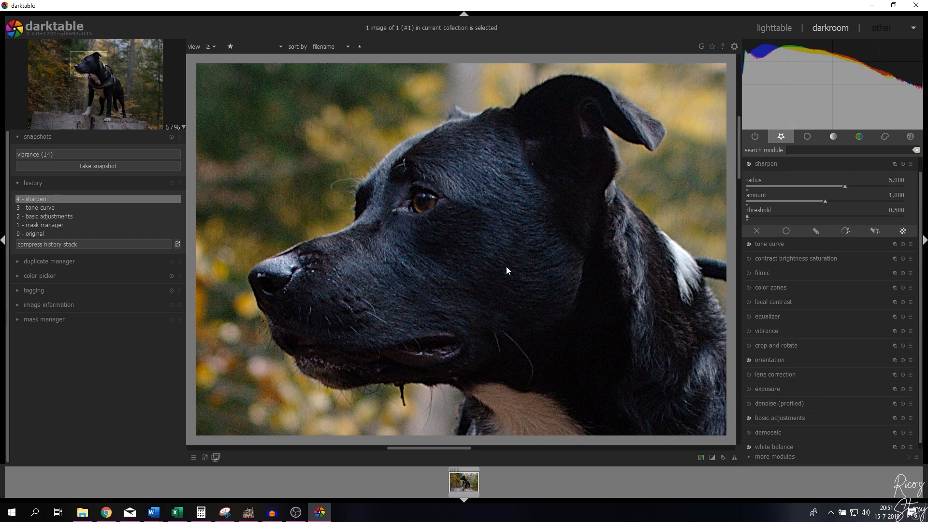
pyautogui.click(171, 127)
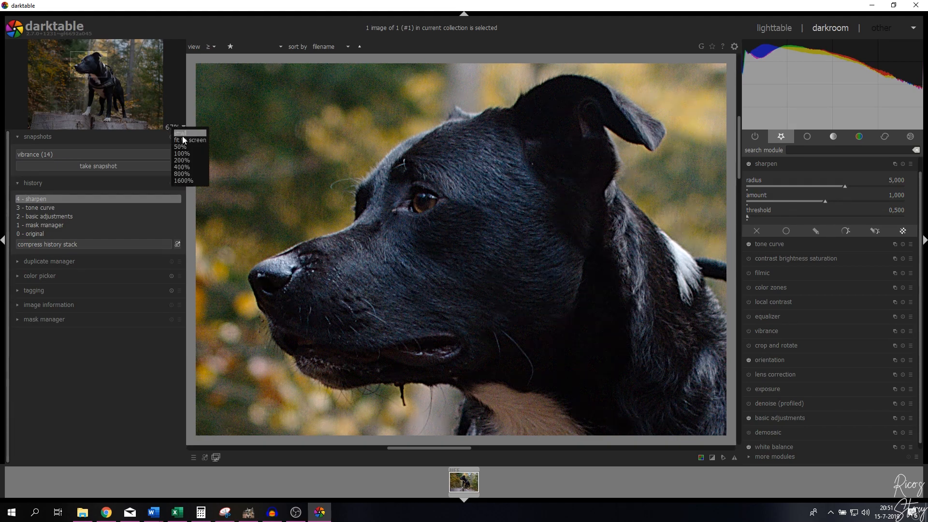
pyautogui.click(184, 139)
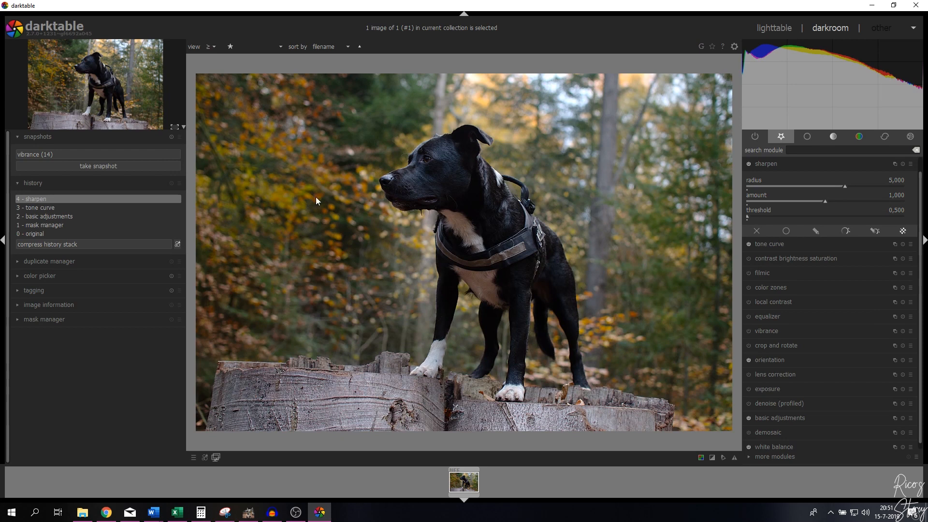
pyautogui.click(749, 165)
pyautogui.click(747, 167)
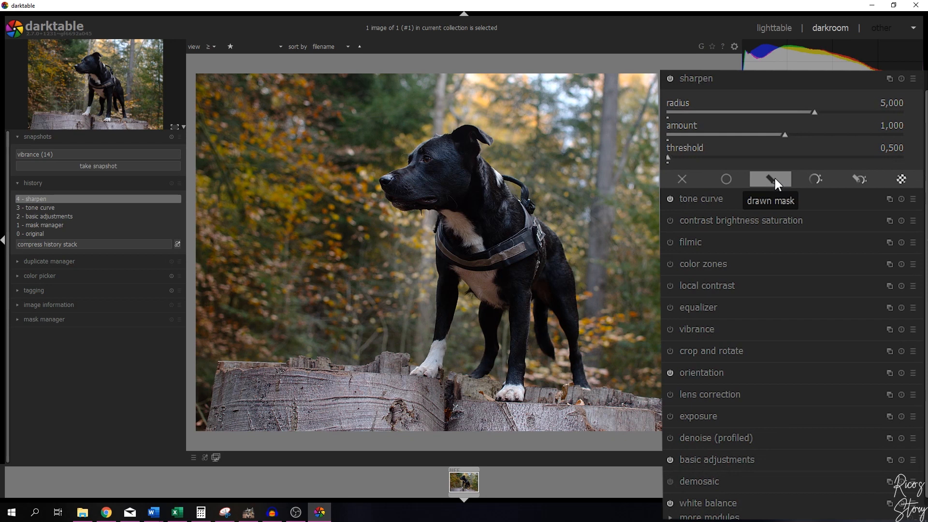
# Limit the sharpening to the dog's head with a drawn brush mask painted over it, then hide the mask outline
pyautogui.click(773, 181)
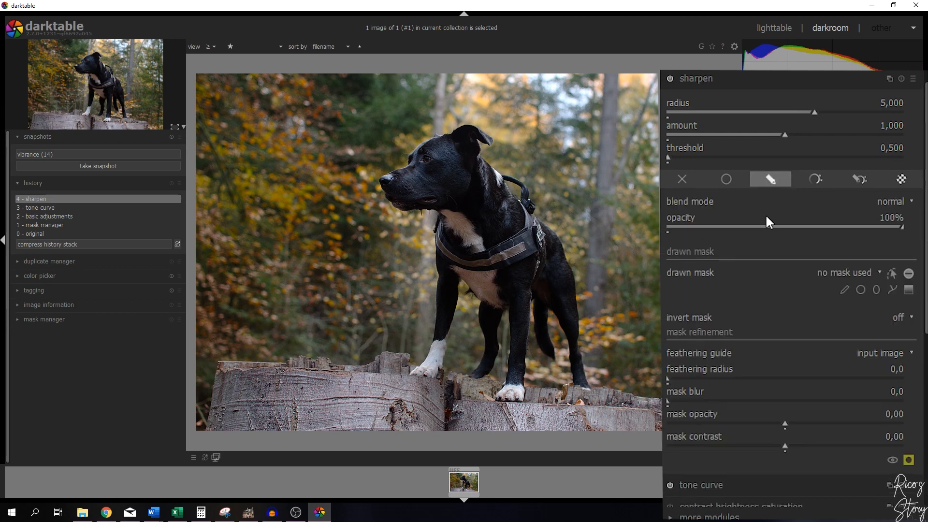
pyautogui.click(845, 289)
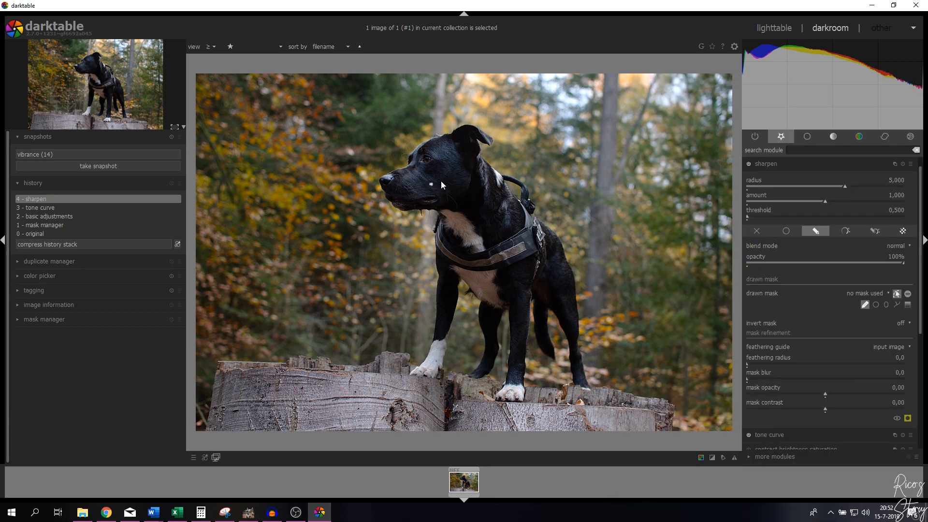
pyautogui.scroll(4, 441, 180)
pyautogui.scroll(5, 441, 183)
pyautogui.scroll(-4, 441, 183)
pyautogui.scroll(4, 441, 182)
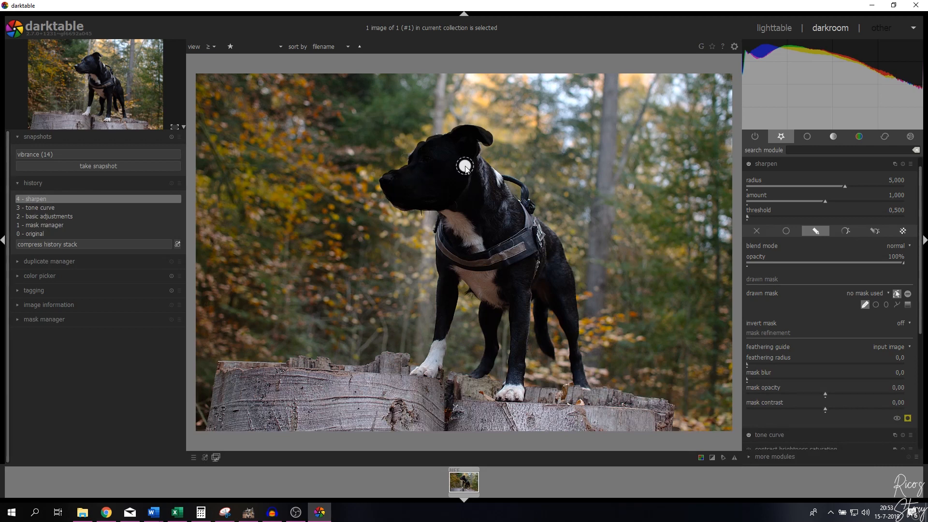
pyautogui.moveTo(465, 166); pyautogui.dragTo(466, 164)
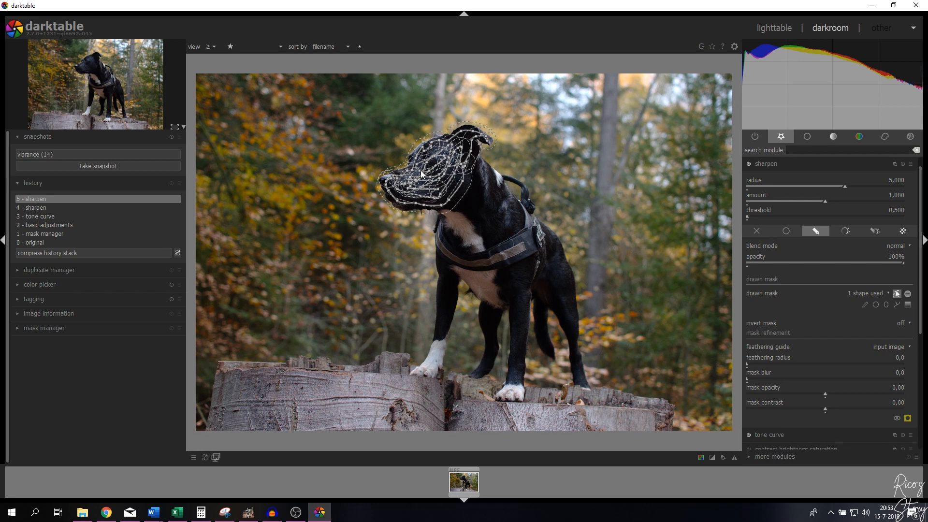
pyautogui.click(897, 293)
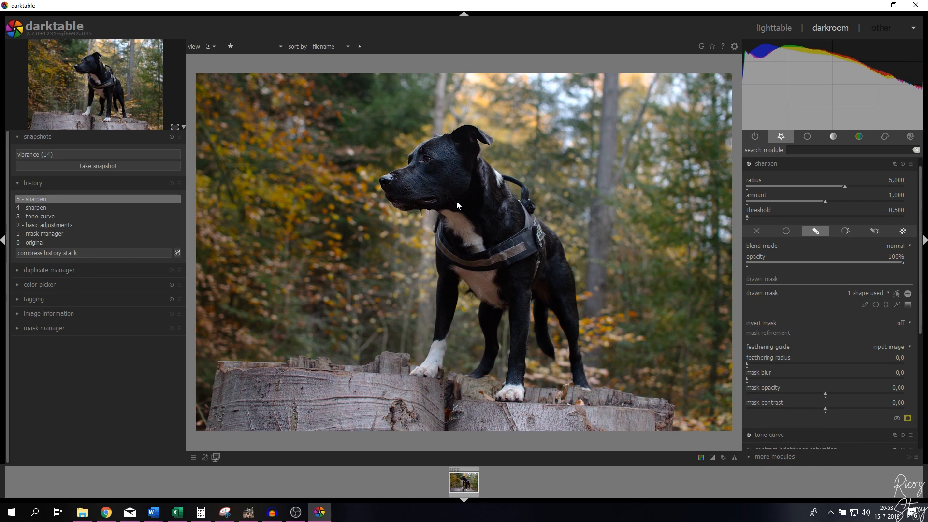
# Switch the masked sharpening off and back on to compare the result, then collapse the sharpen module
pyautogui.click(749, 165)
pyautogui.click(750, 162)
pyautogui.click(780, 166)
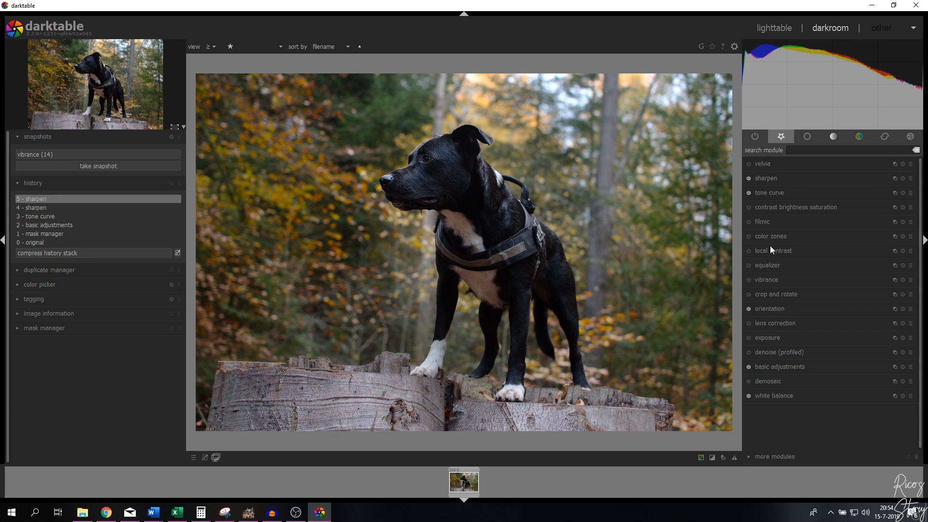
# Add haze removal to the favourite modules and turn it on for the photo
pyautogui.click(783, 458)
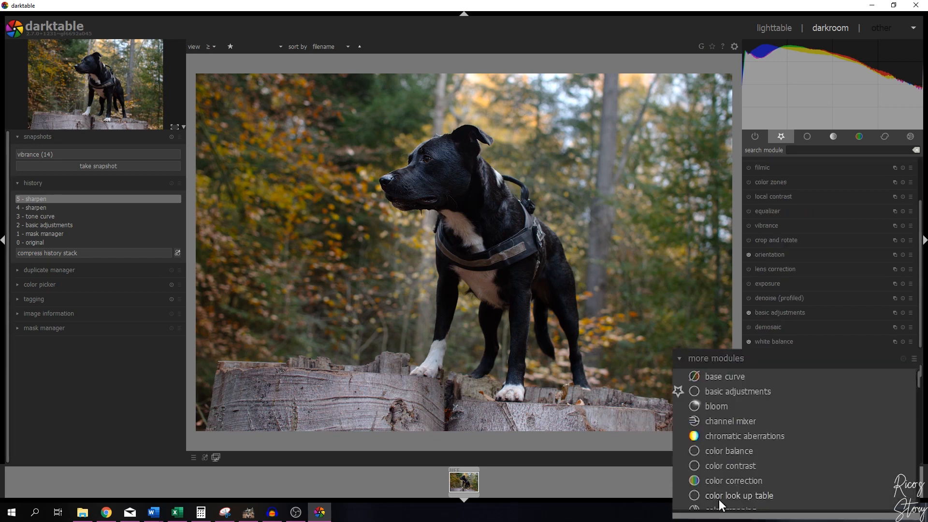
pyautogui.scroll(-3, 743, 417)
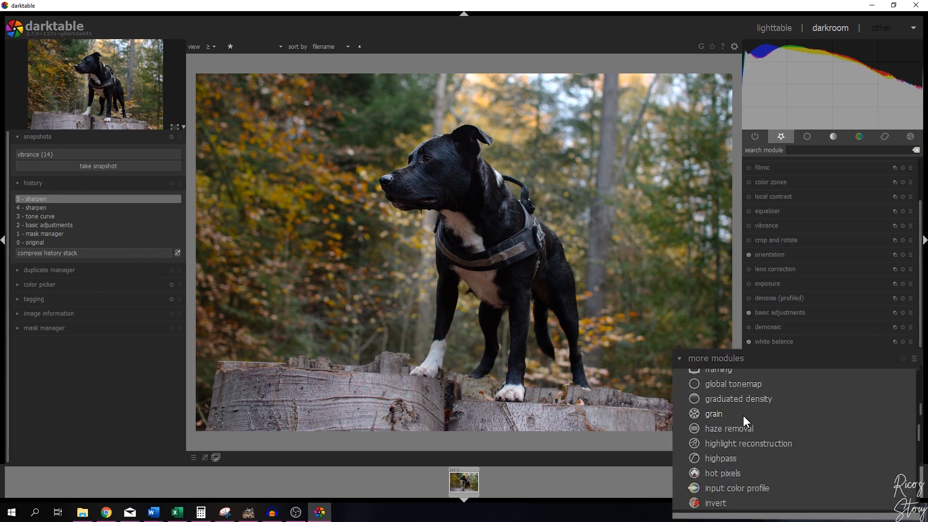
pyautogui.click(732, 430)
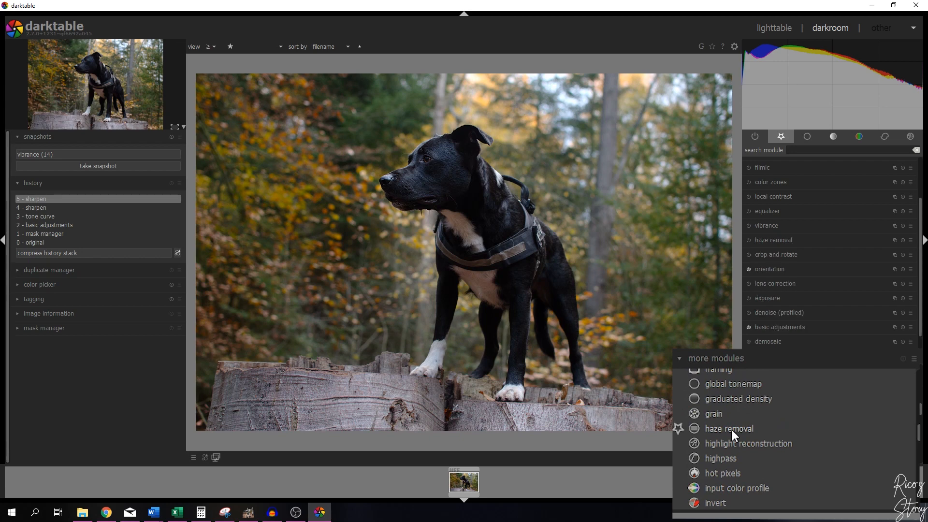
pyautogui.click(781, 136)
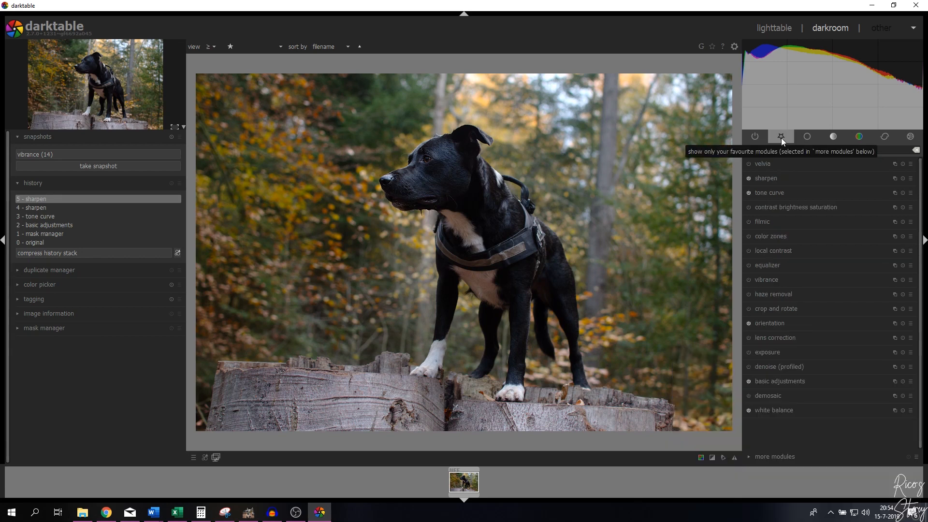
pyautogui.click(767, 294)
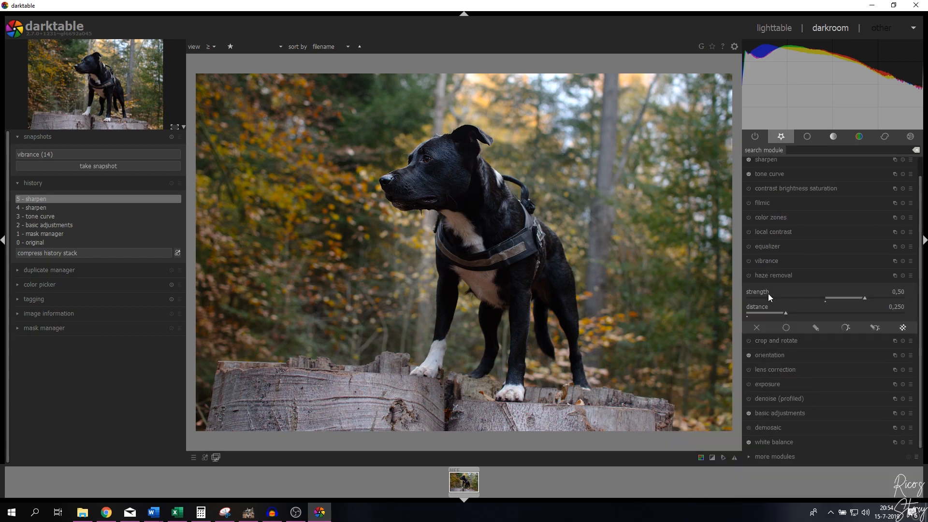
pyautogui.click(748, 275)
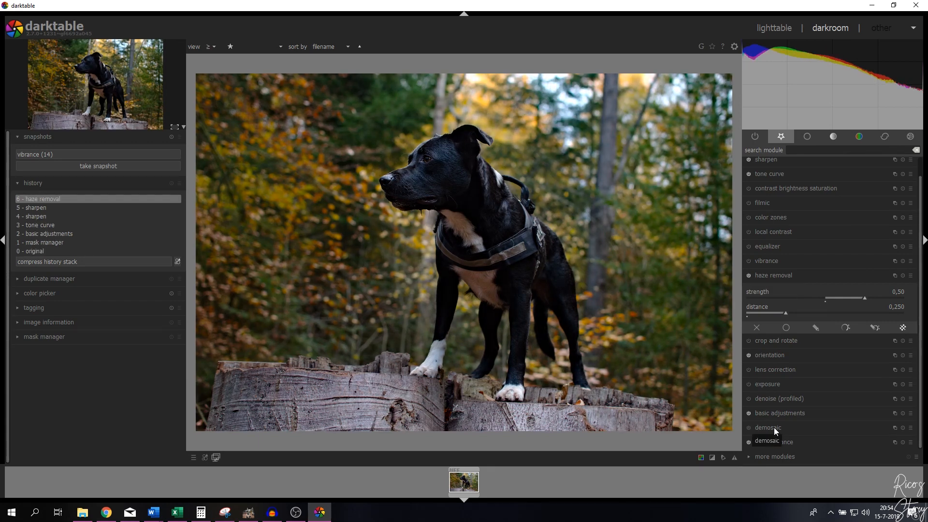
# Compare the photo with and without haze removal, then set the haze removal strength to 0.20
pyautogui.click(749, 275)
pyautogui.click(749, 274)
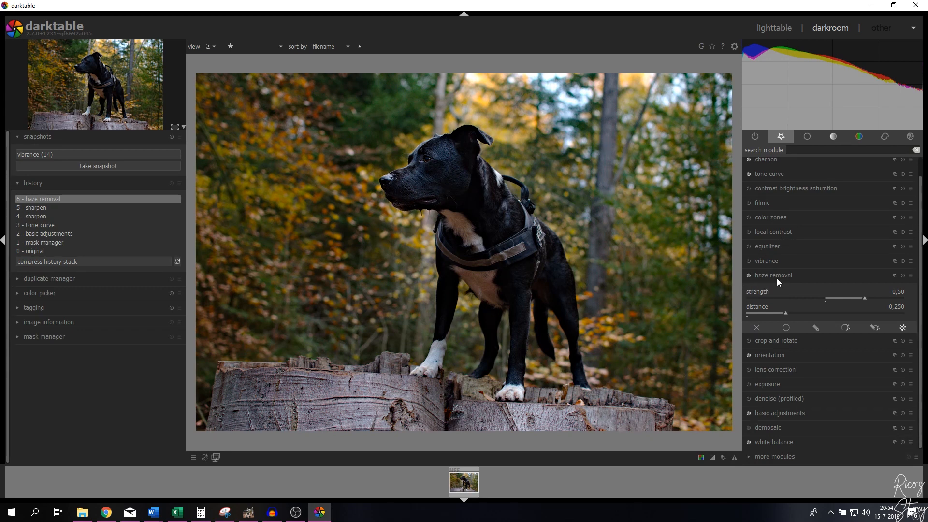
pyautogui.rightClick(895, 291)
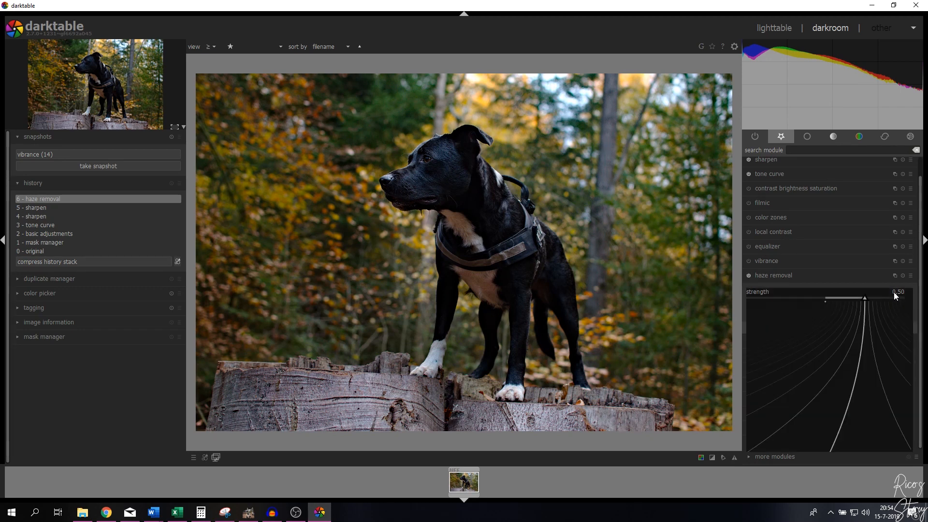
pyautogui.write('0.2')
pyautogui.press('Return')
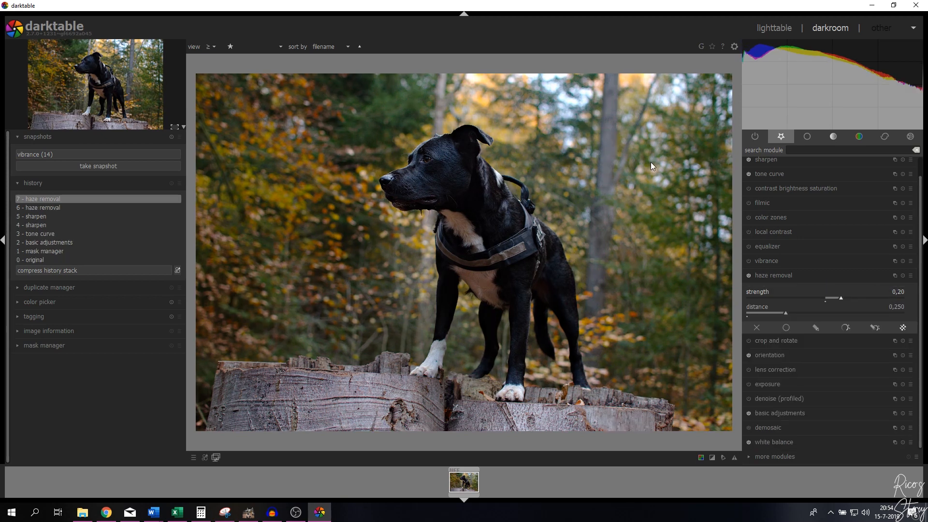
# Check the weaker haze removal by switching it off and on, inspect the dog up close, and collapse the module
pyautogui.click(749, 276)
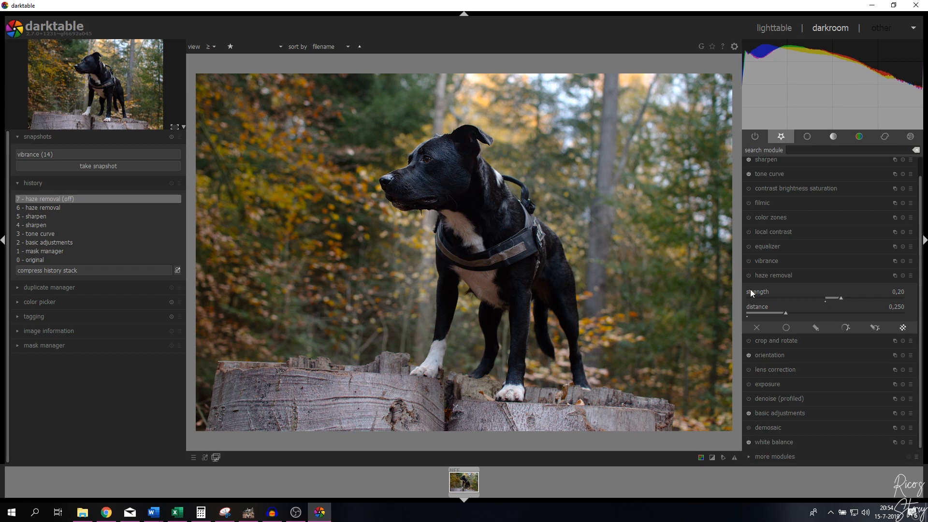
pyautogui.click(747, 275)
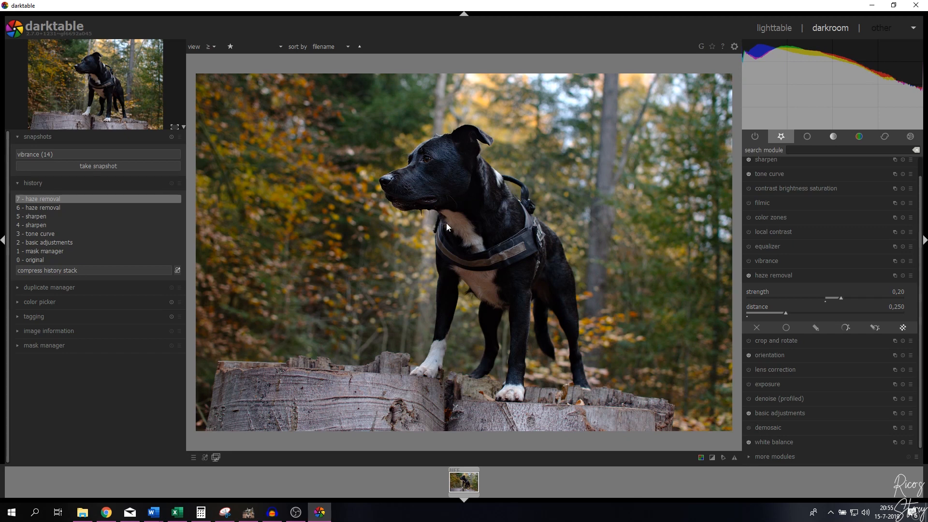
pyautogui.scroll(5, 424, 210)
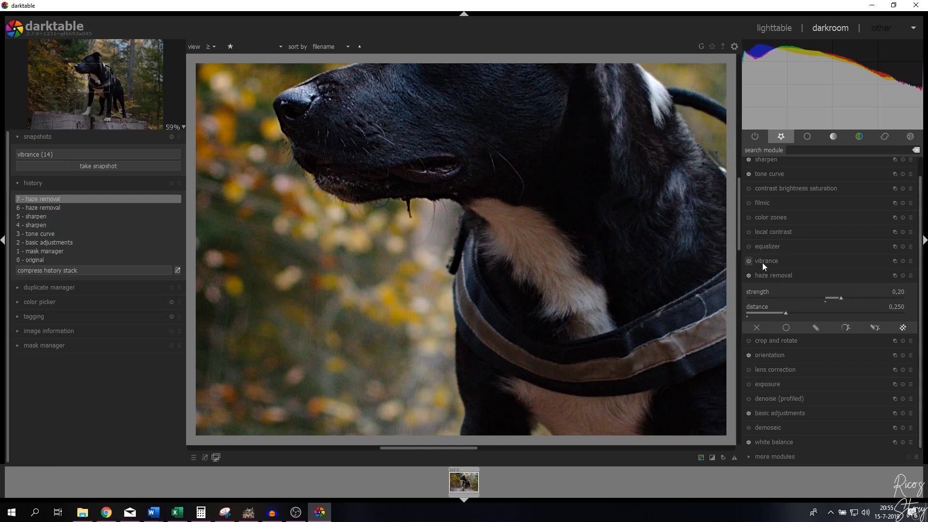
pyautogui.click(792, 275)
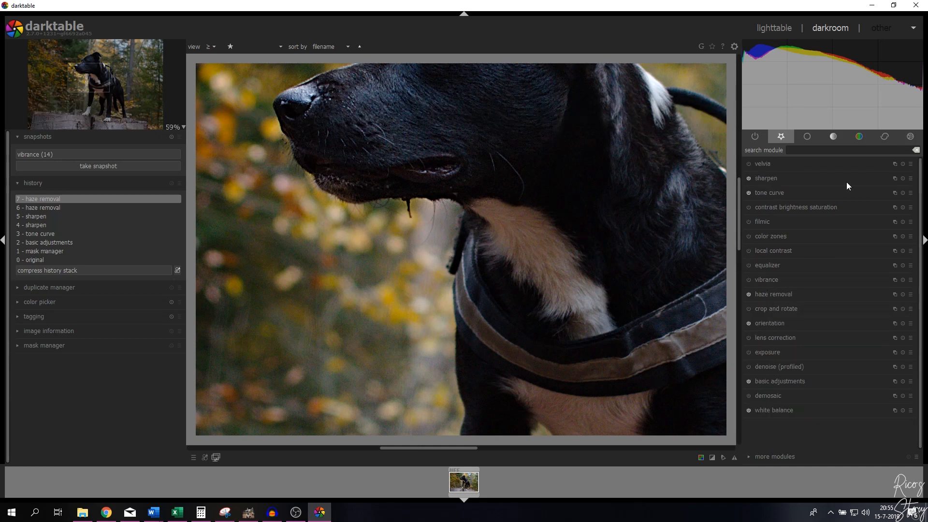
# Remove the drool hanging below the dog's chin with a spot removal path, then collapse the module
pyautogui.click(884, 136)
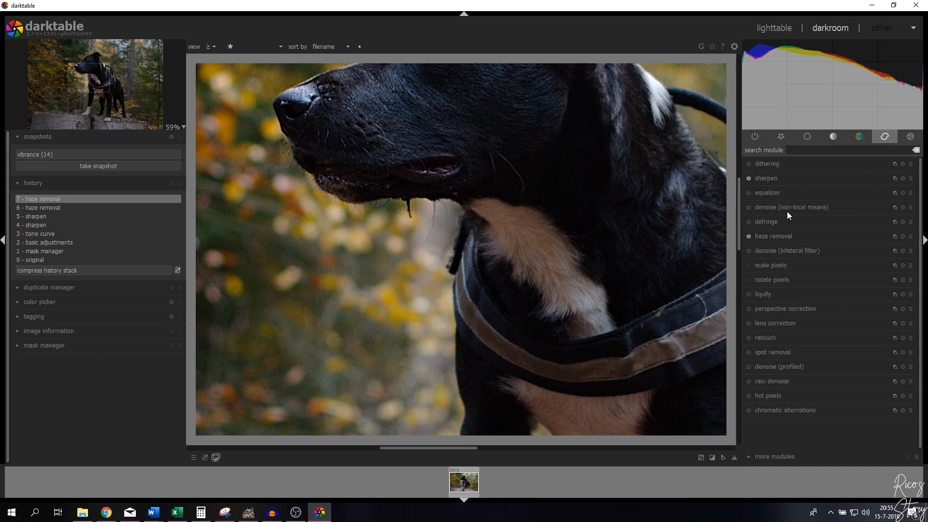
pyautogui.click(761, 351)
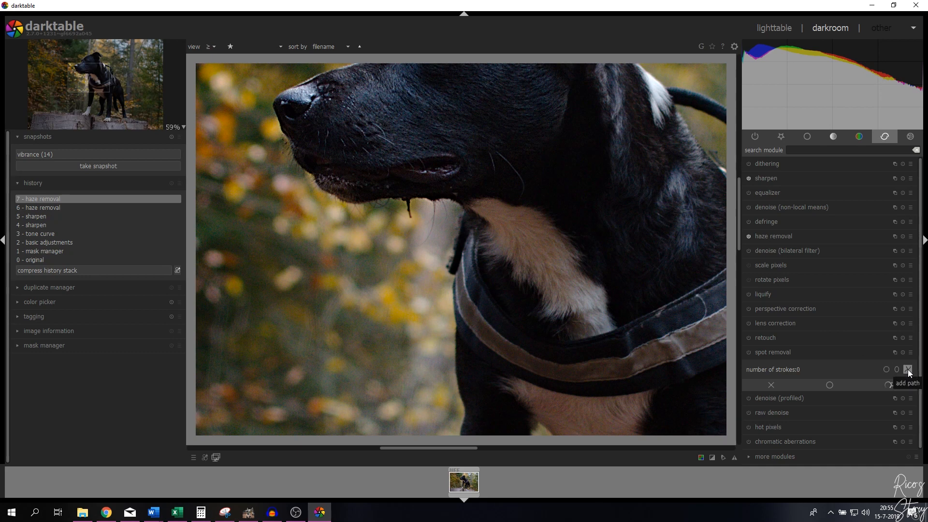
pyautogui.click(750, 352)
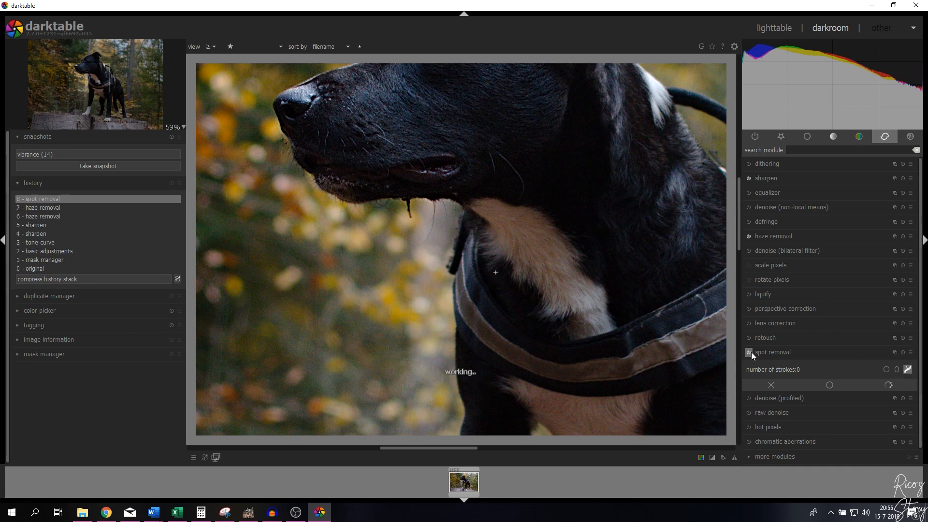
pyautogui.rightClick(406, 198)
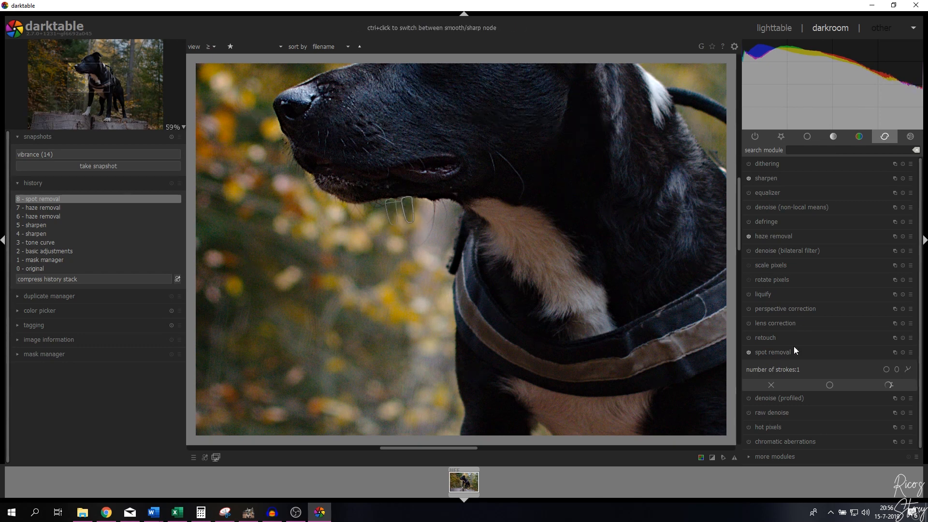
pyautogui.click(777, 351)
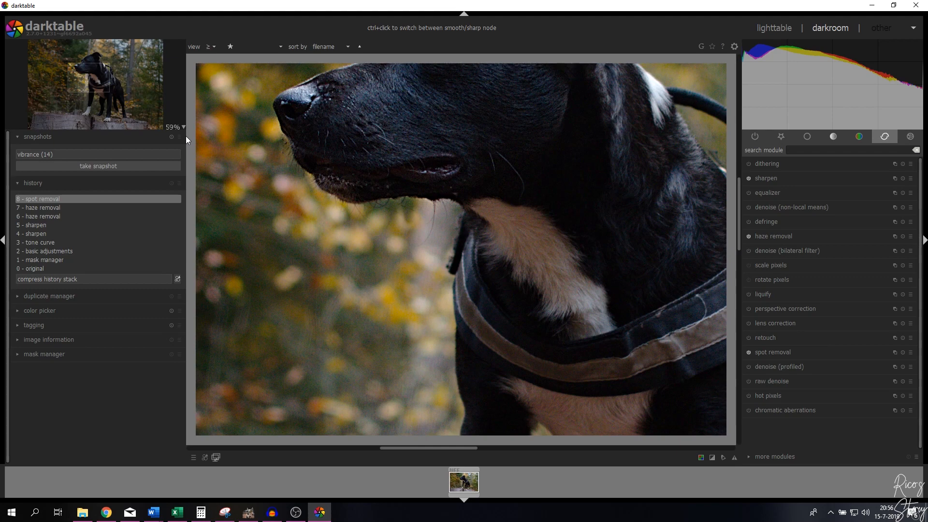
# Fit the whole photo to the screen and switch spot removal off and back on to compare
pyautogui.click(179, 126)
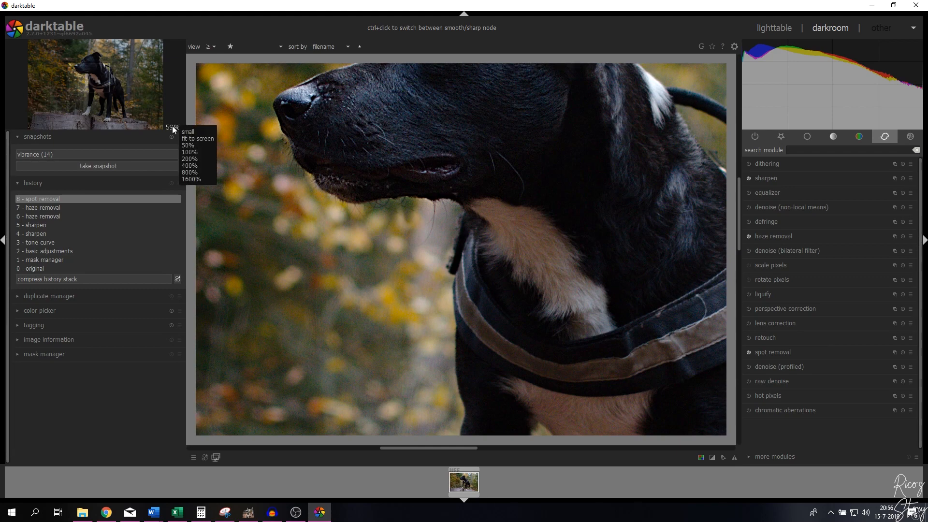
pyautogui.click(195, 140)
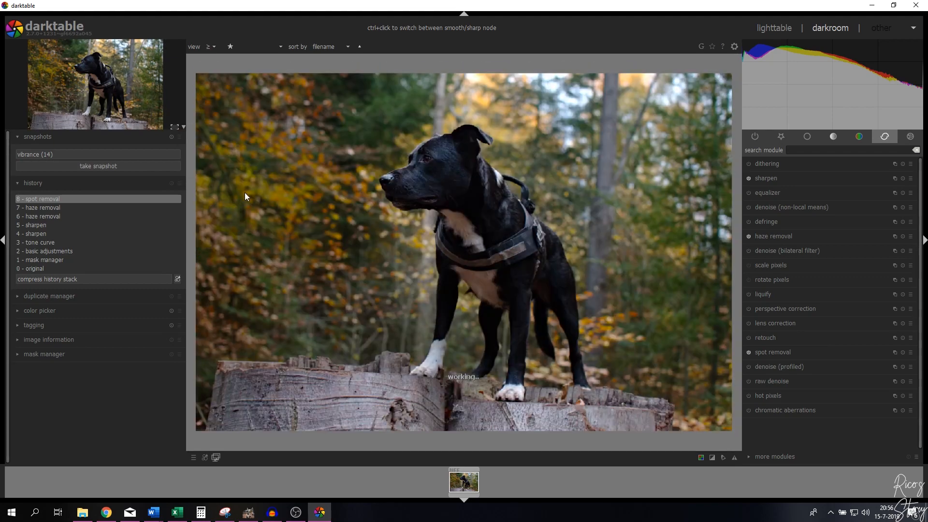
pyautogui.click(748, 353)
pyautogui.click(748, 353)
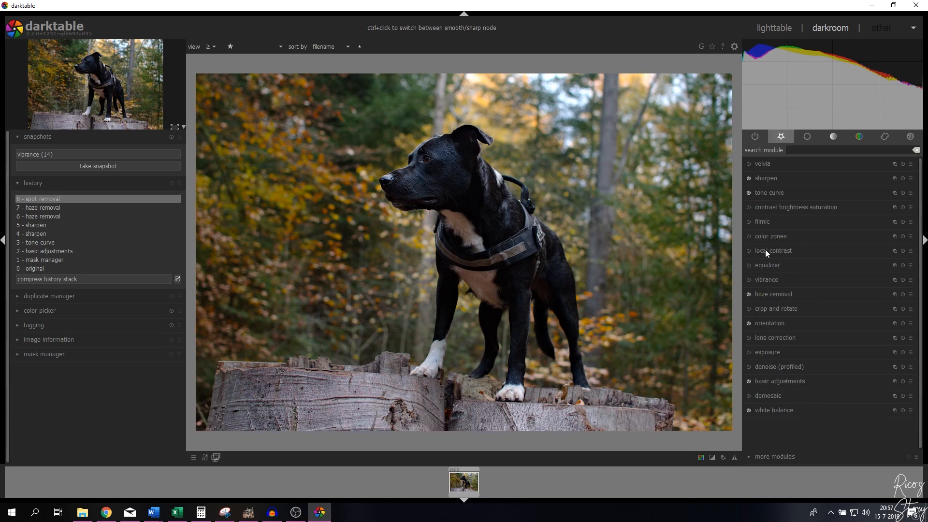
# Enable local contrast with its local laplacian filter mode at 120% detail, then collapse the module
pyautogui.click(764, 250)
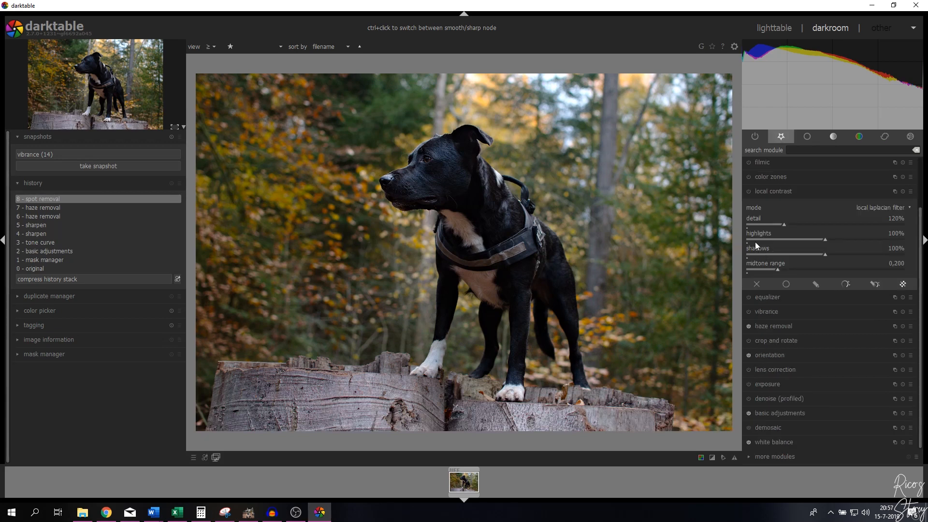
pyautogui.click(748, 192)
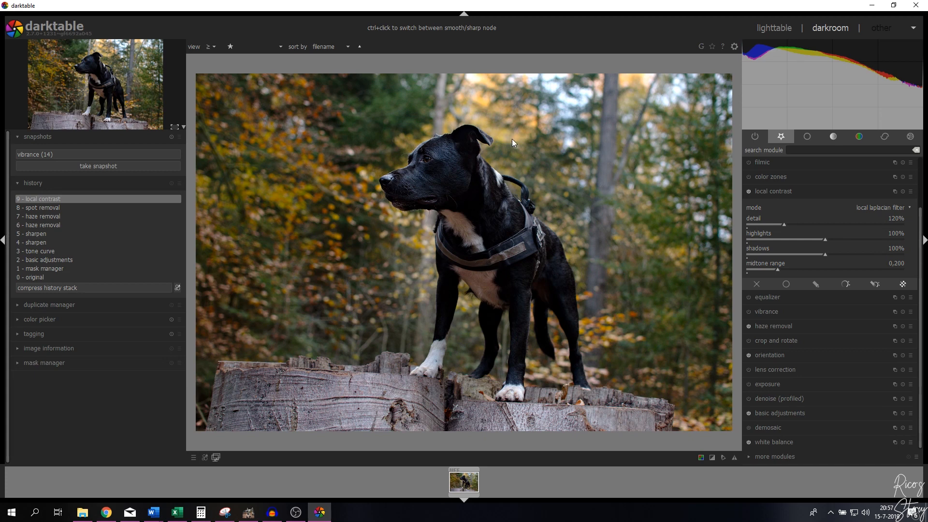
pyautogui.click(773, 191)
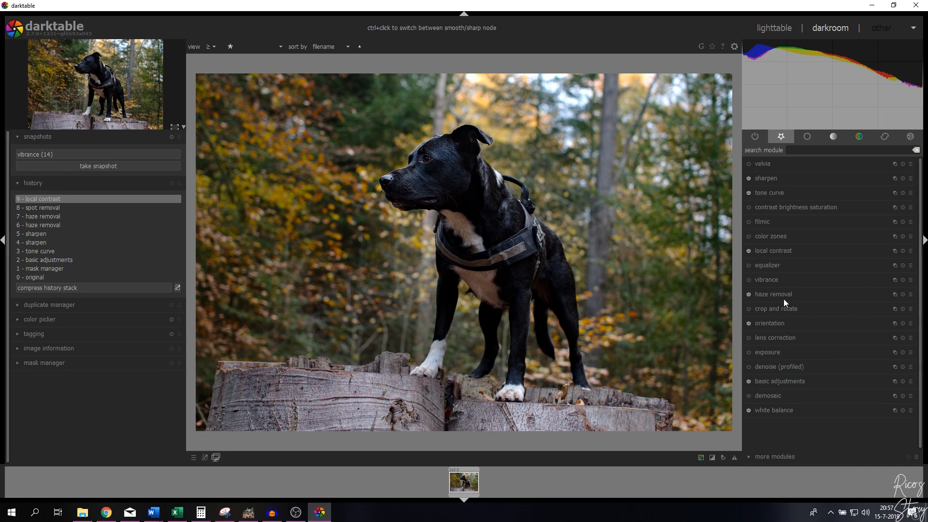
# Enable the vibrance module and raise its vibrance to 50%
pyautogui.click(764, 286)
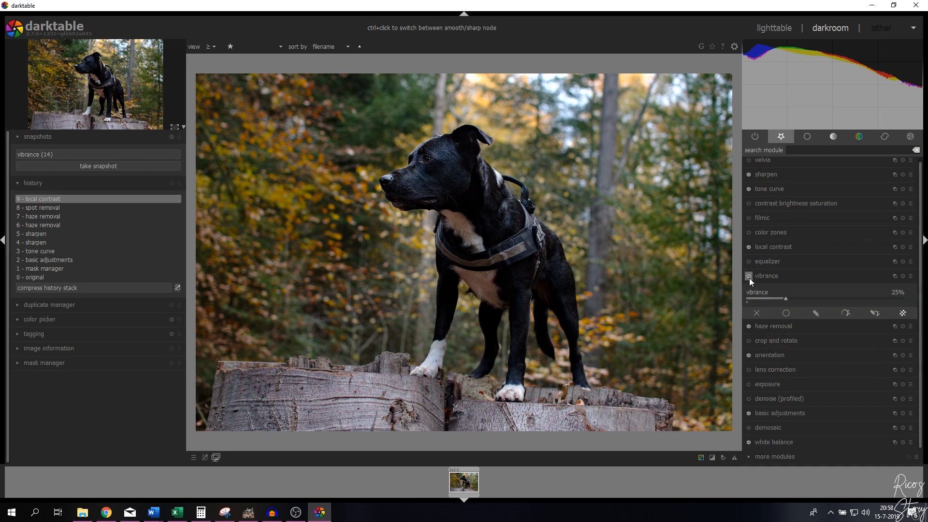
pyautogui.click(749, 277)
pyautogui.moveTo(785, 300); pyautogui.dragTo(825, 302)
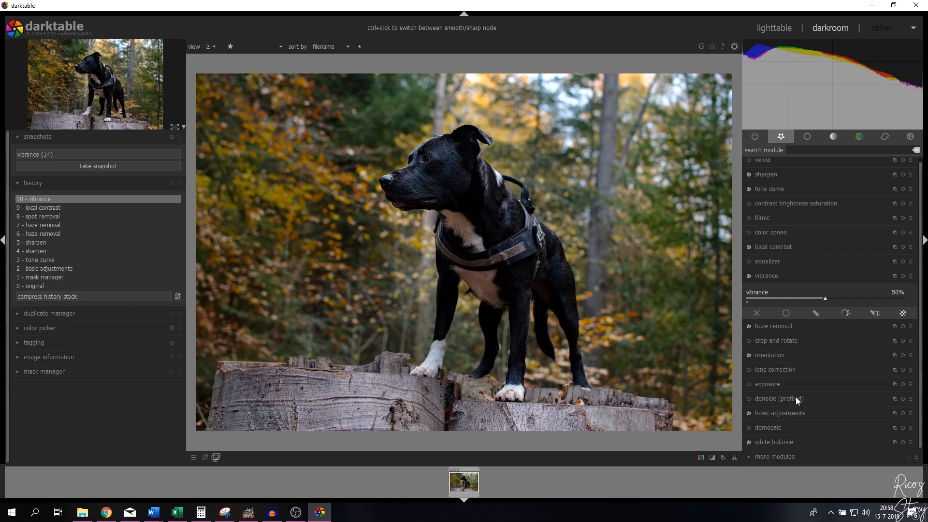
# Enable velvia at 25% strength with a mid-tones bias of 1.00, then collapse the module
pyautogui.moveTo(920, 319); pyautogui.dragTo(919, 295)
pyautogui.click(800, 164)
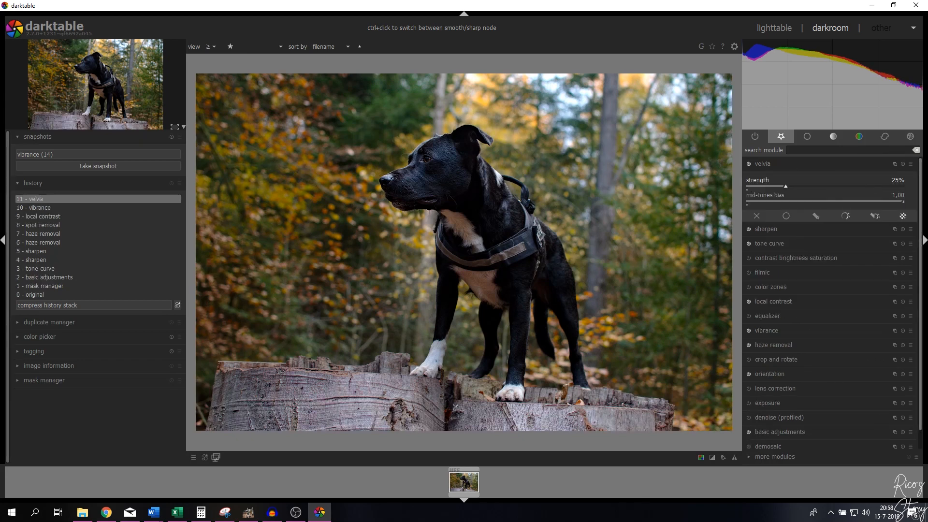
pyautogui.click(765, 166)
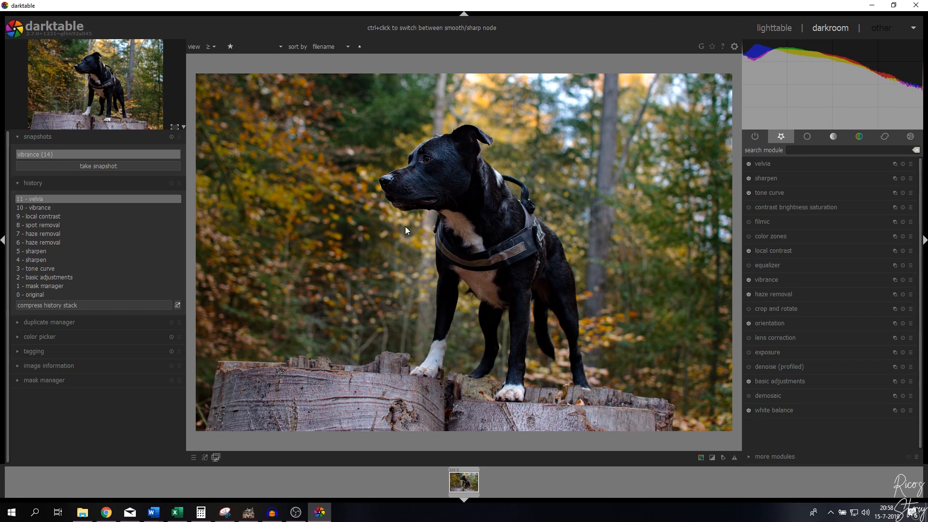
# Brighten the photo by setting the exposure module's exposure to 0.20 EV in manual mode
pyautogui.click(770, 353)
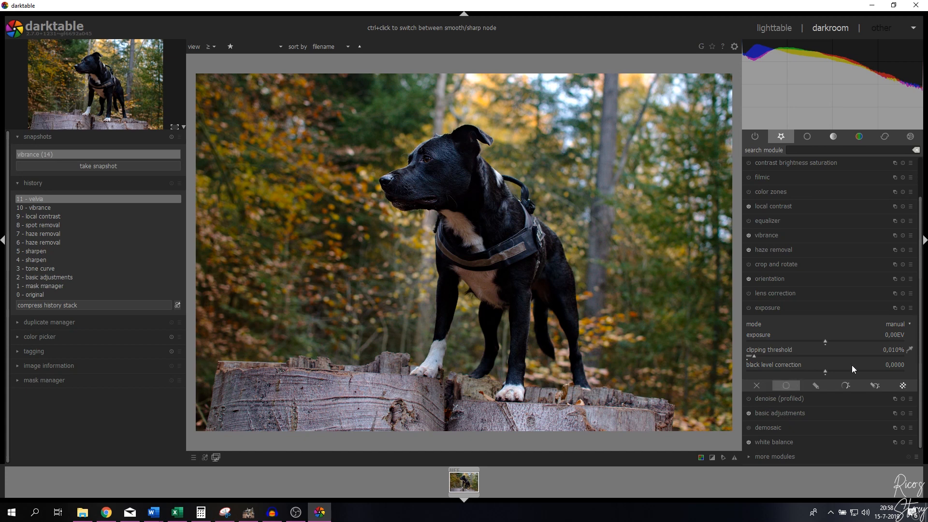
pyautogui.rightClick(892, 335)
pyautogui.write('0.2')
pyautogui.press('Return')
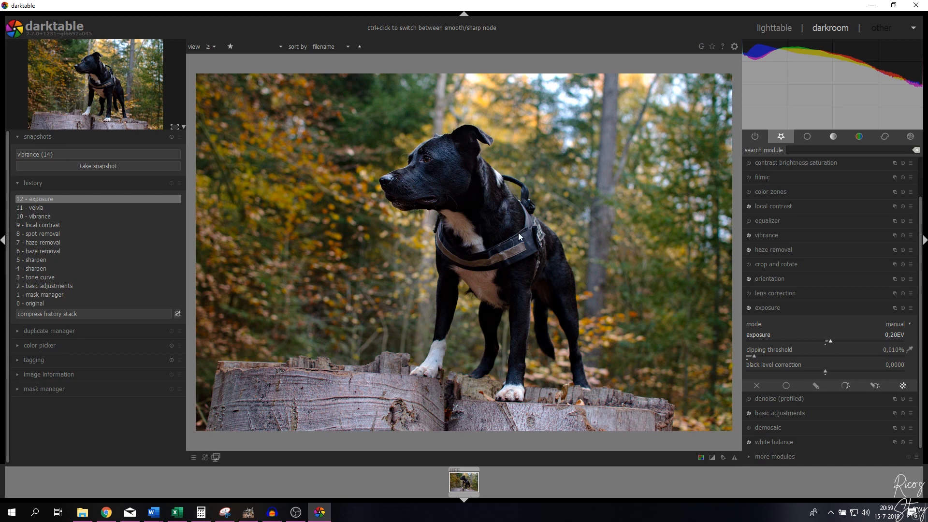
# Switch the exposure adjustment off and back on to compare, then collapse the module
pyautogui.click(748, 308)
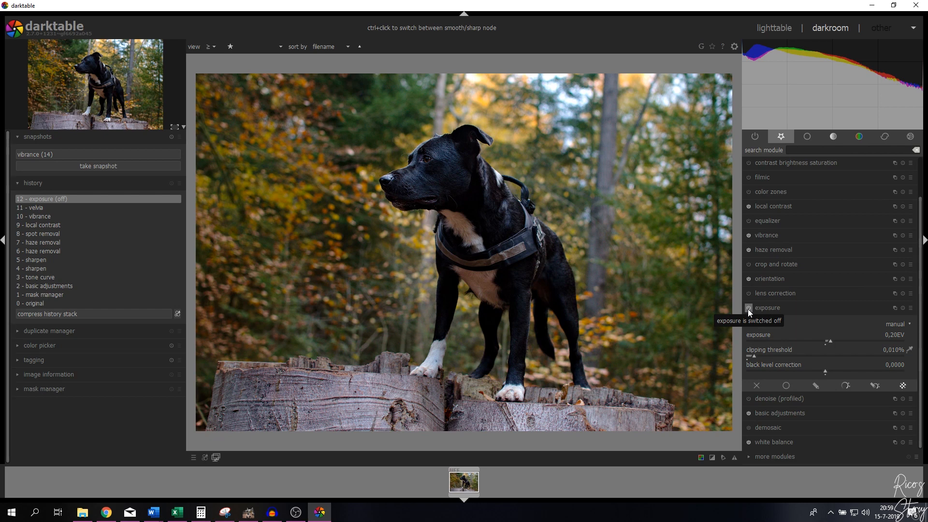
pyautogui.click(748, 308)
pyautogui.click(767, 308)
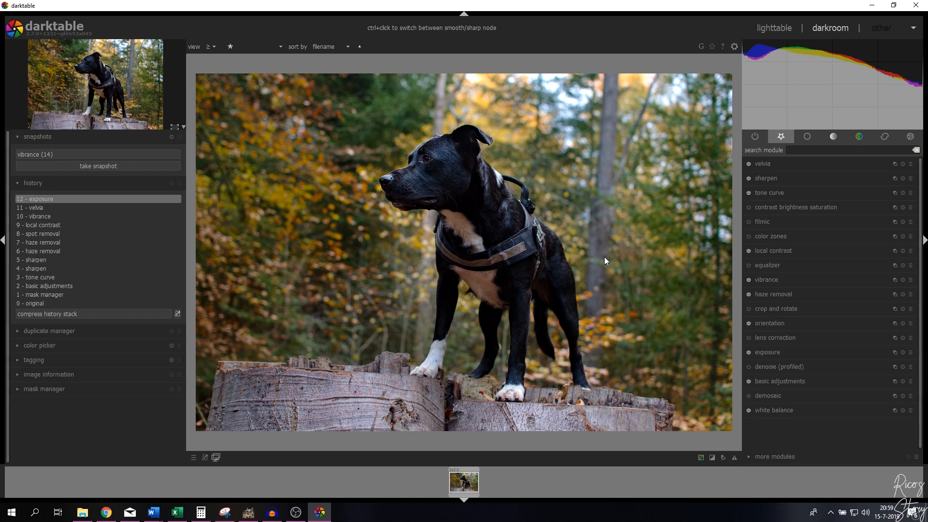
# Apply lens correction with the Nikon Nikkor AF-S 35mm f/1.8G DX profile, then switch it off and back on to compare
pyautogui.click(769, 339)
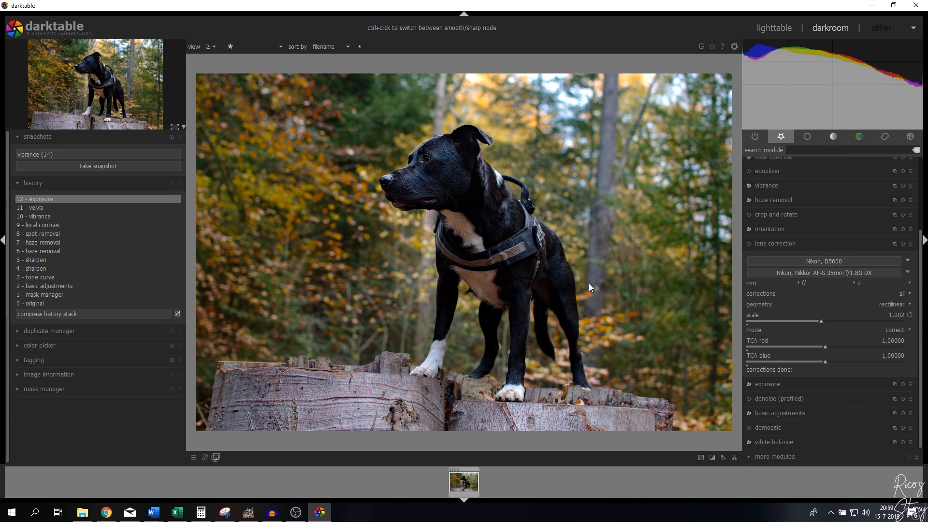
pyautogui.click(825, 273)
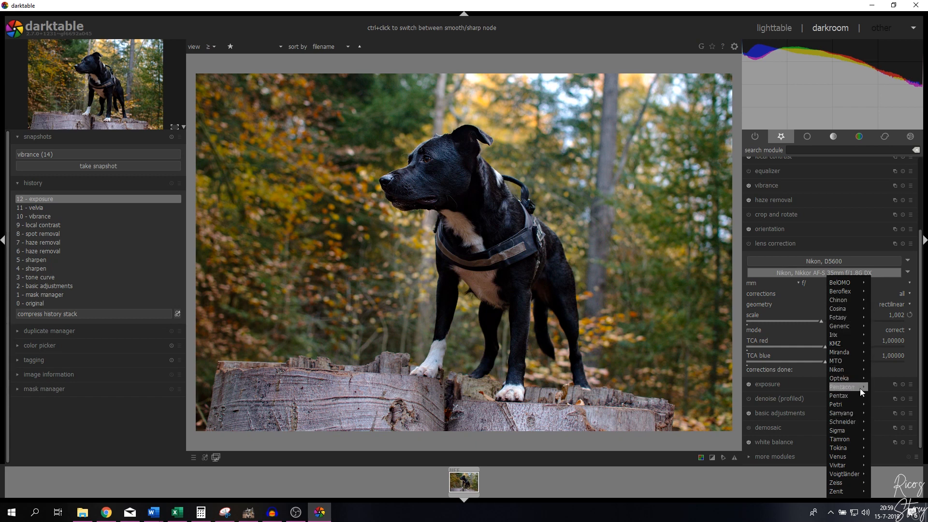
pyautogui.moveTo(843, 370)
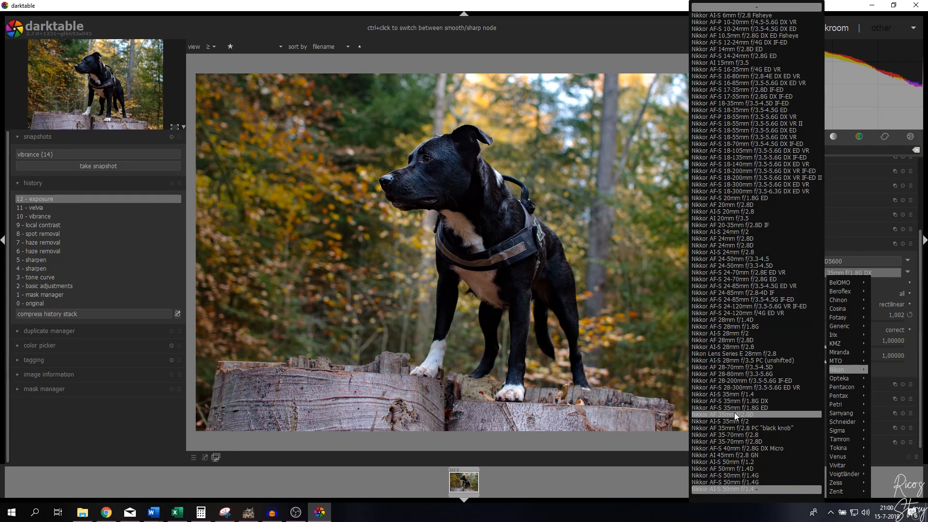
pyautogui.click(740, 400)
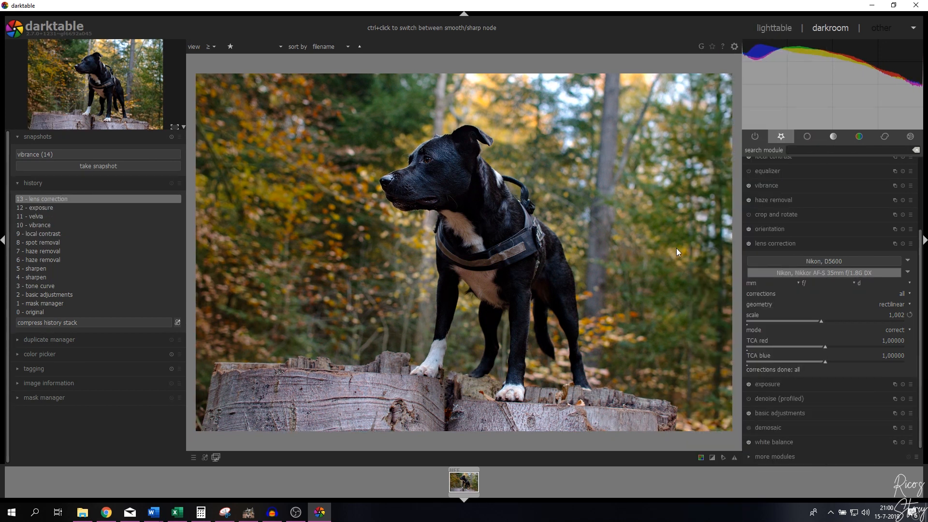
pyautogui.click(748, 245)
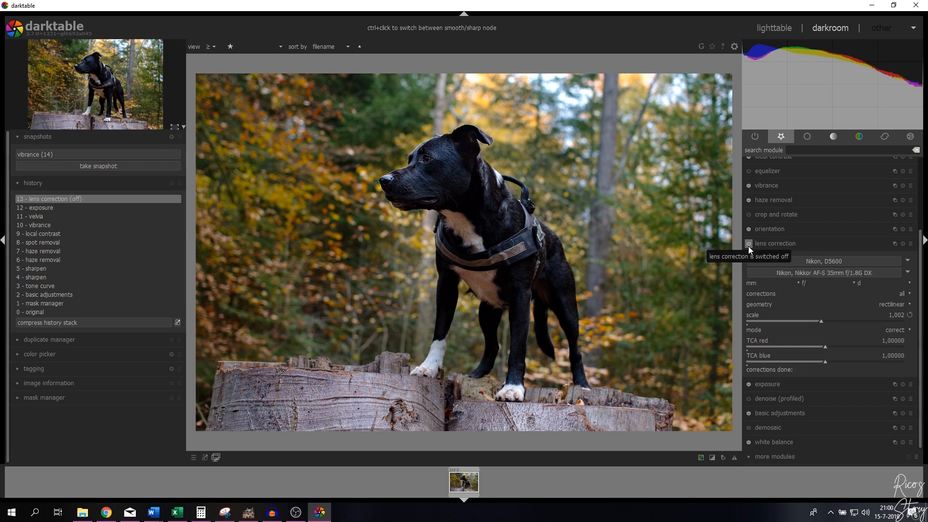
pyautogui.click(748, 246)
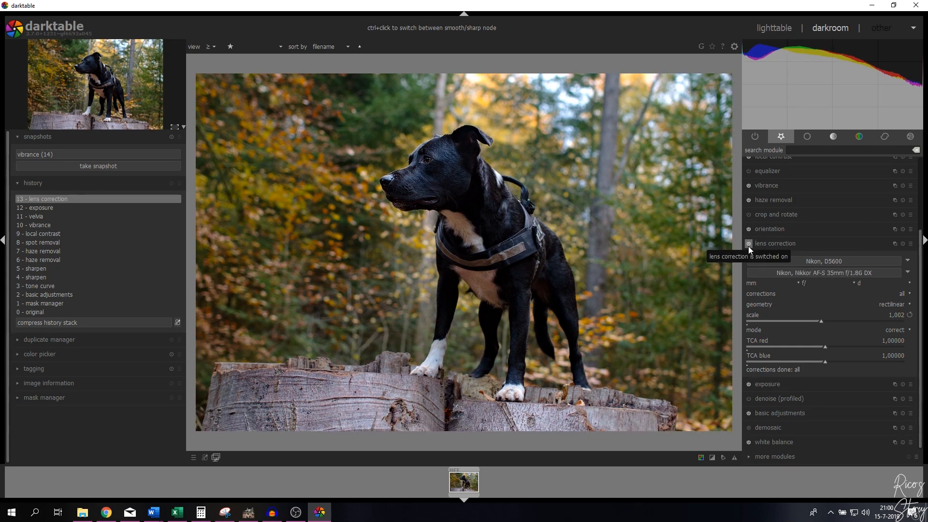